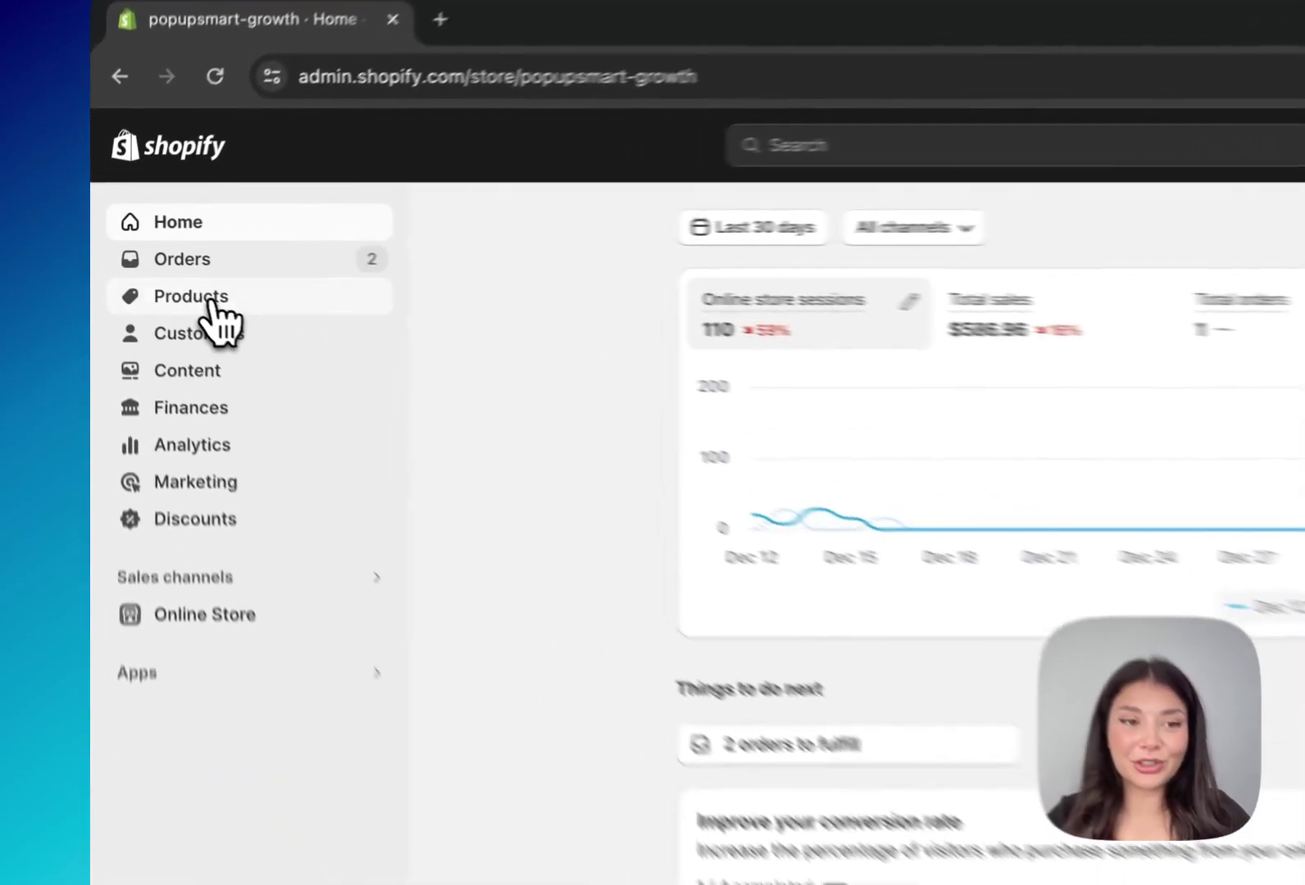
Go from Products to the store's Collections page
{"action": "left_click", "coordinate": [151, 270]}
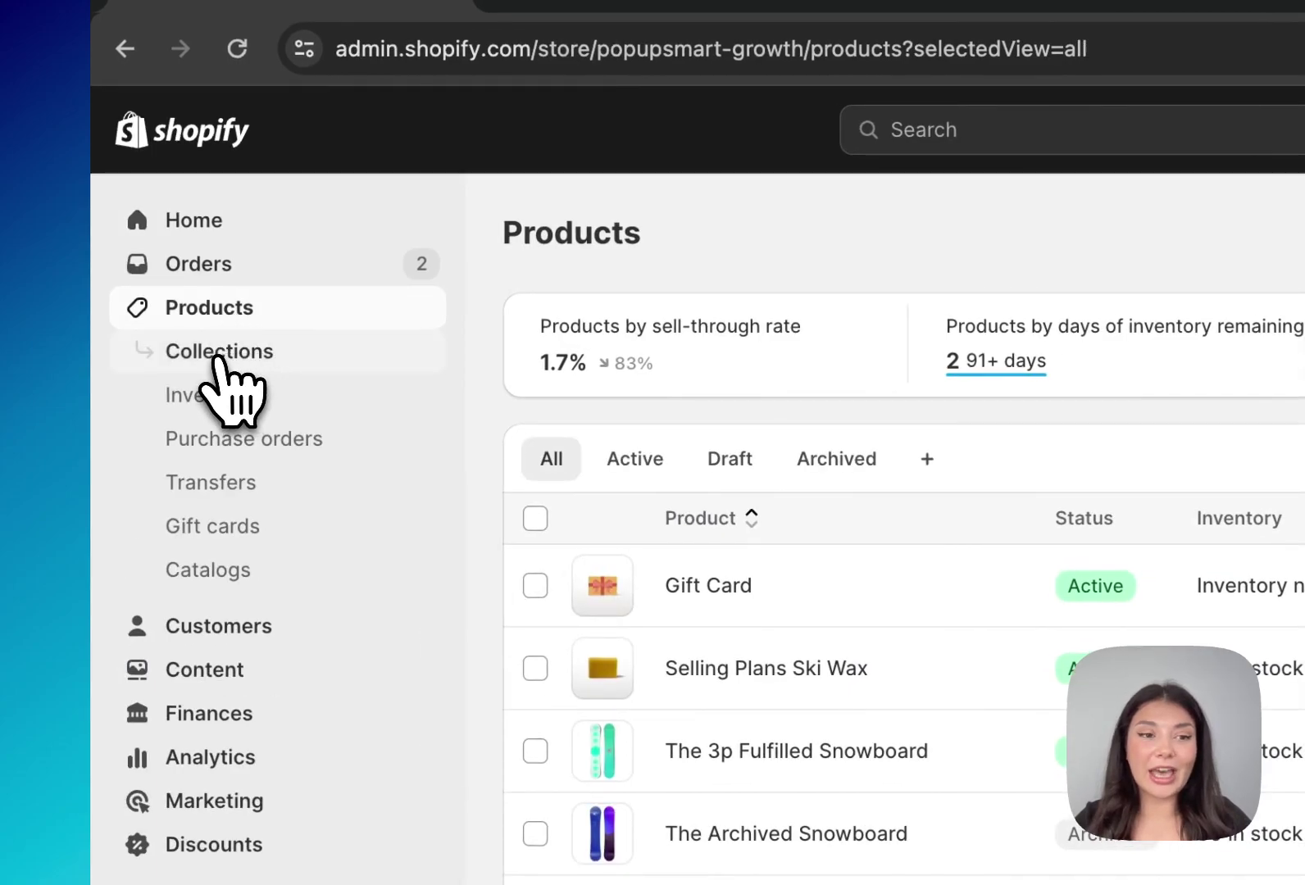
{"action": "left_click", "coordinate": [218, 354]}
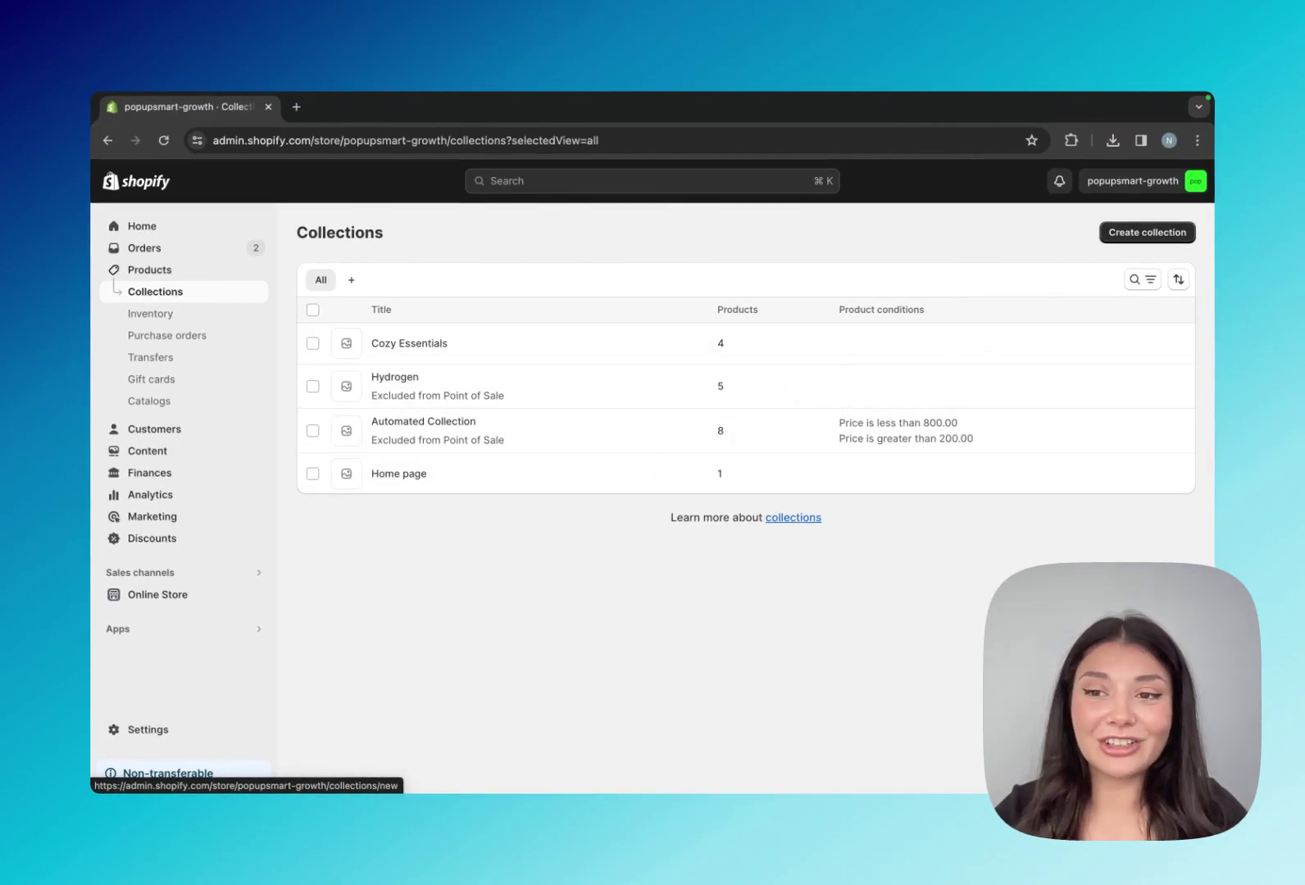
Start a new collection titled 'Under $100 Essentials' and paste in its prepared description
{"action": "left_click", "coordinate": [1147, 232]}
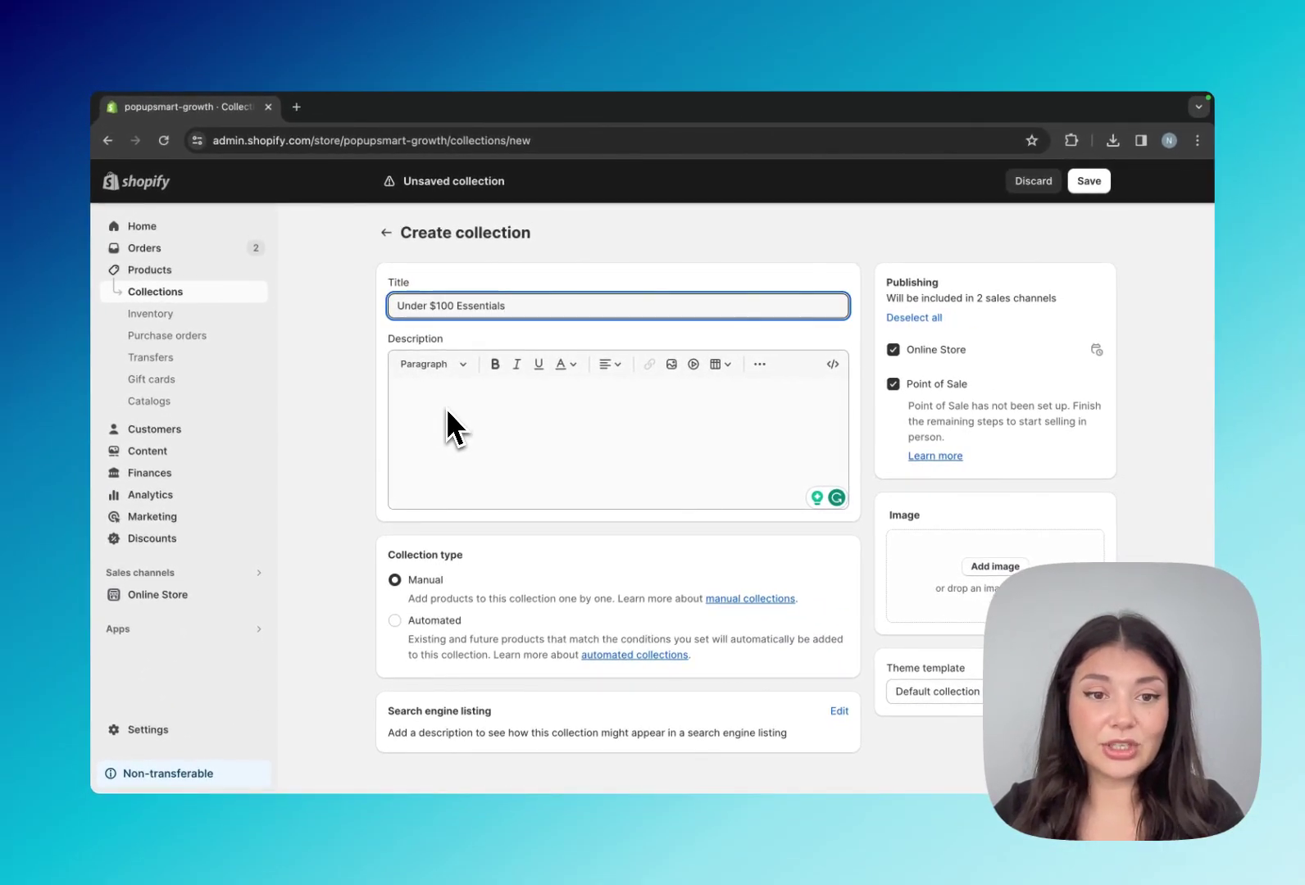
{"action": "left_click", "coordinate": [446, 407]}
{"action": "type", "text": "Revamp your style without breaking the bank with our \"Budget Chic Essentials\" collection. Explore a carefully curated assortment of fashion-forward pieces, all priced under $100. From versatile basics to trendy must-haves, this collection is designed to keep you stylish on a budget. Upgrade your wardrobe with affordable essentials that make a statement without compromising your wallet. Dive into the world of chic fashion that won't break the bank – because looking fabulous should always be within reach."}
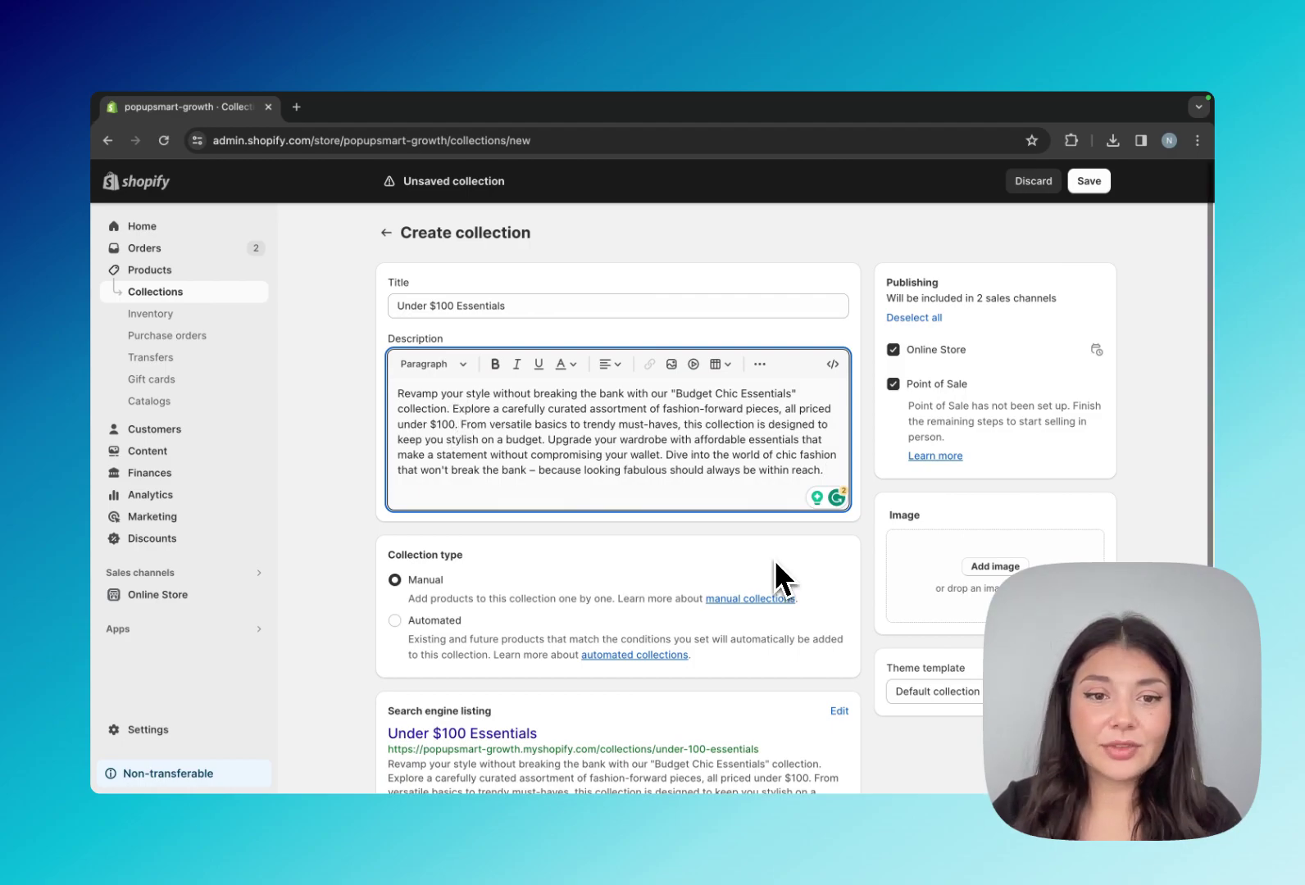
Scroll down the collection form to the Collection type and search listing sections
{"action": "scroll", "coordinate": [774, 559], "scroll_direction": "down", "scroll_amount": 3}
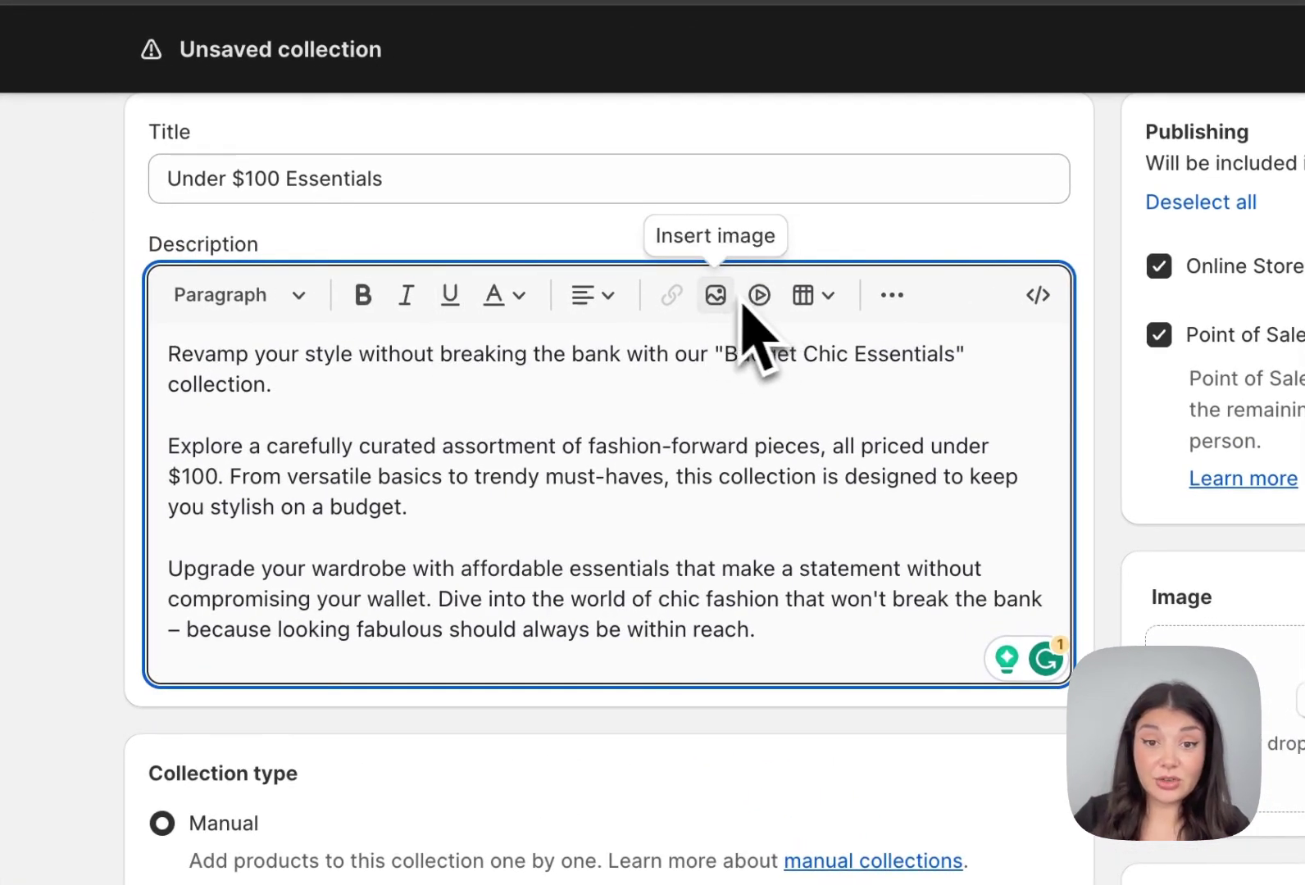
{"action": "scroll", "coordinate": [873, 428], "scroll_direction": "down", "scroll_amount": 2}
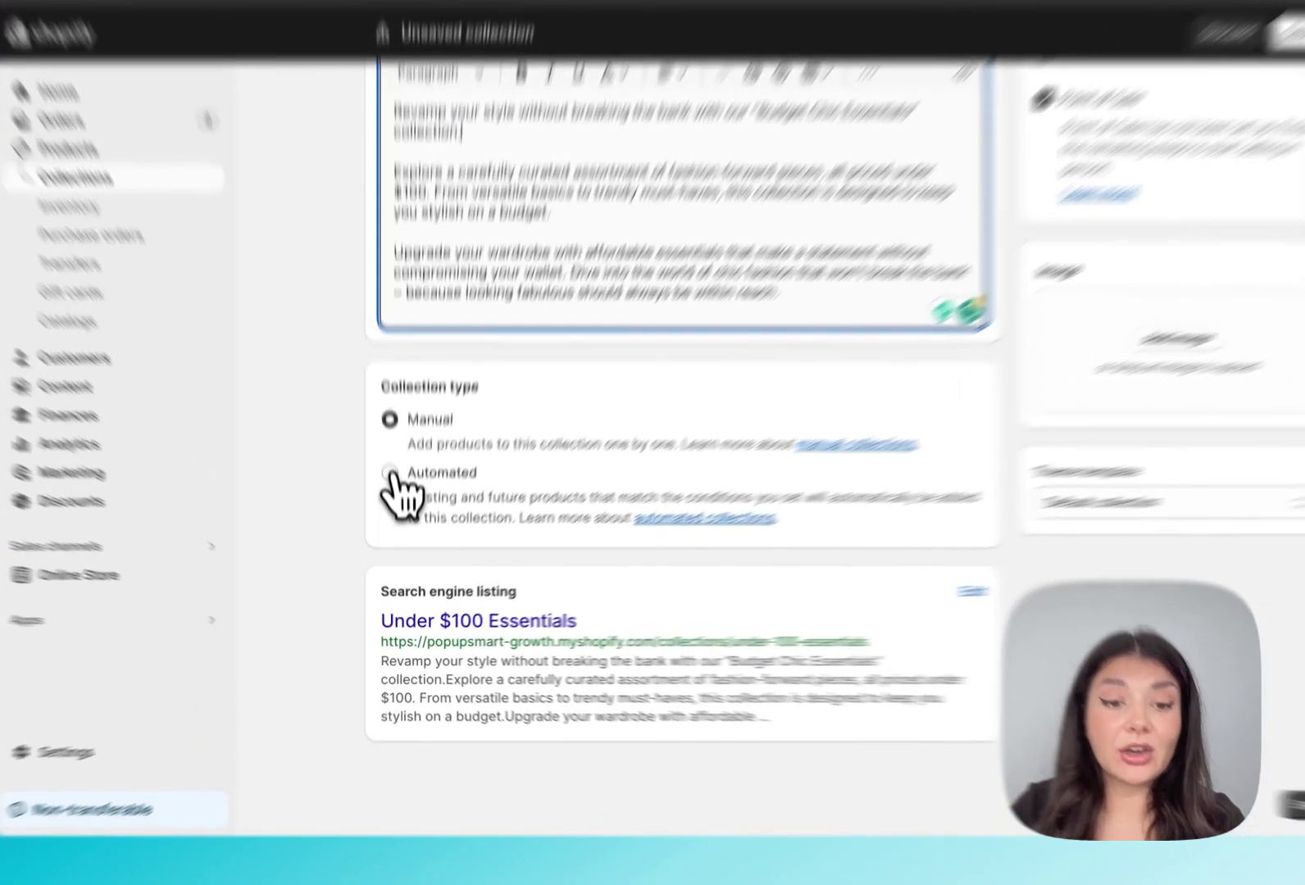
Make the collection Automated with the condition Price is less than 100
{"action": "left_click", "coordinate": [395, 517]}
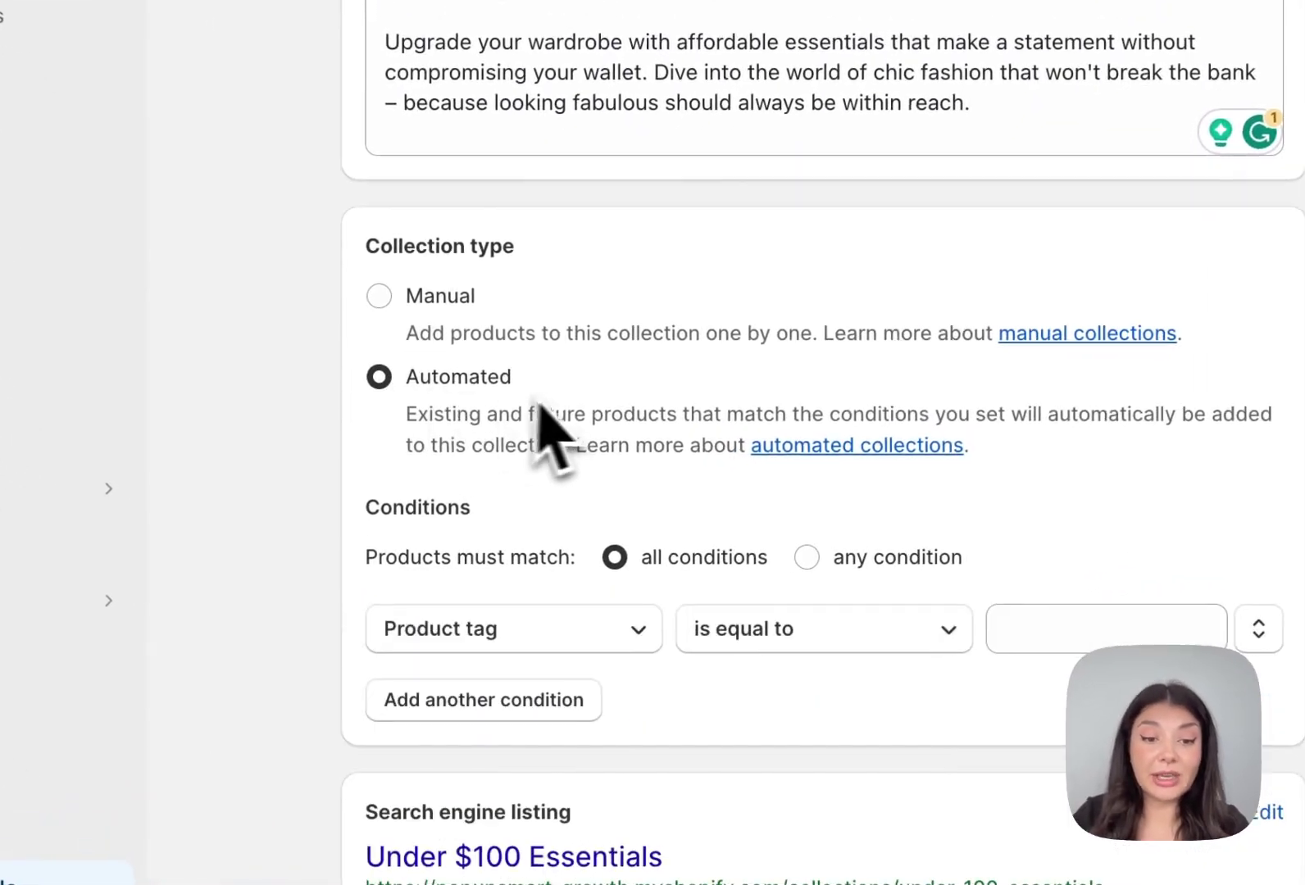
{"action": "scroll", "coordinate": [566, 445], "scroll_direction": "down", "scroll_amount": 2}
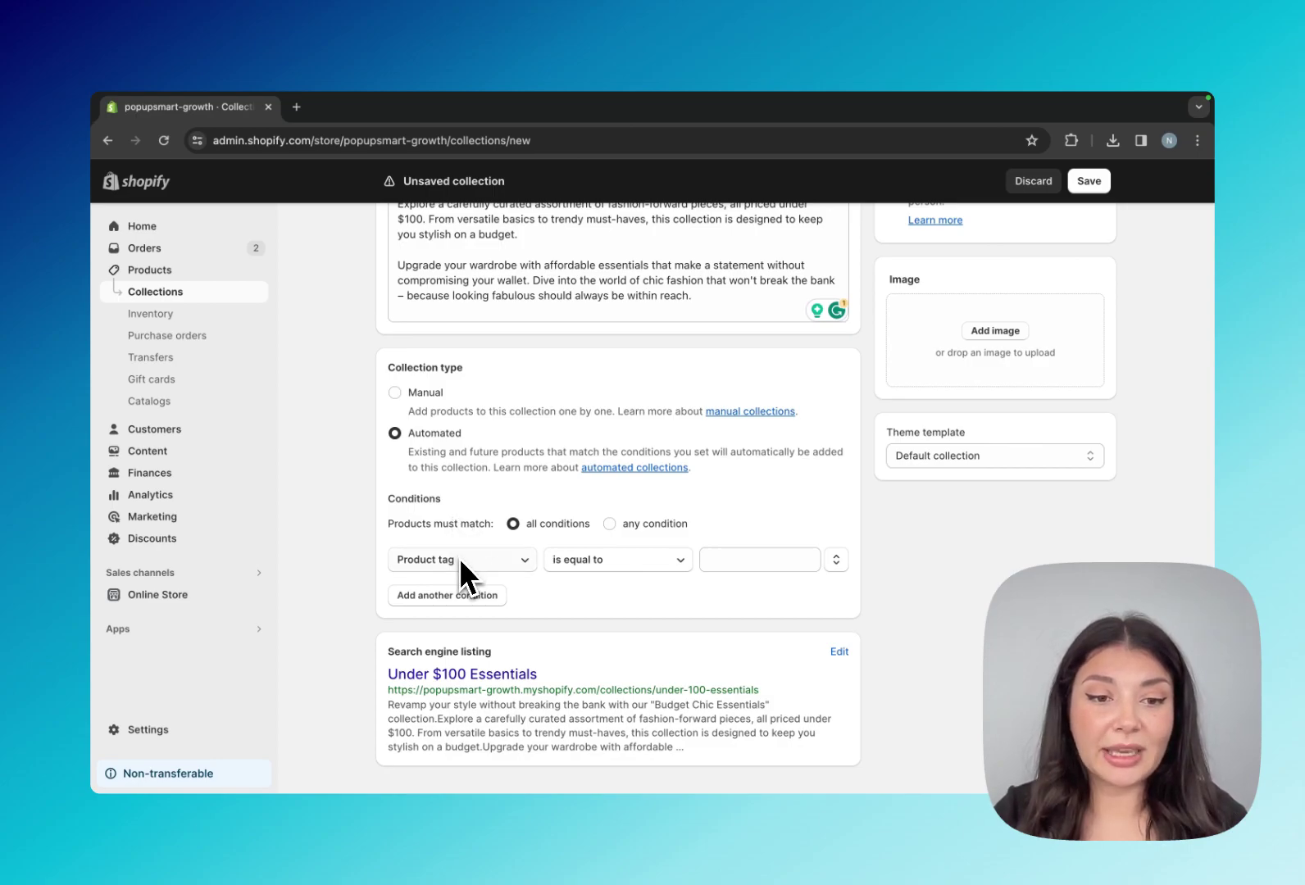
{"action": "scroll", "coordinate": [483, 549], "scroll_direction": "up", "scroll_amount": 5}
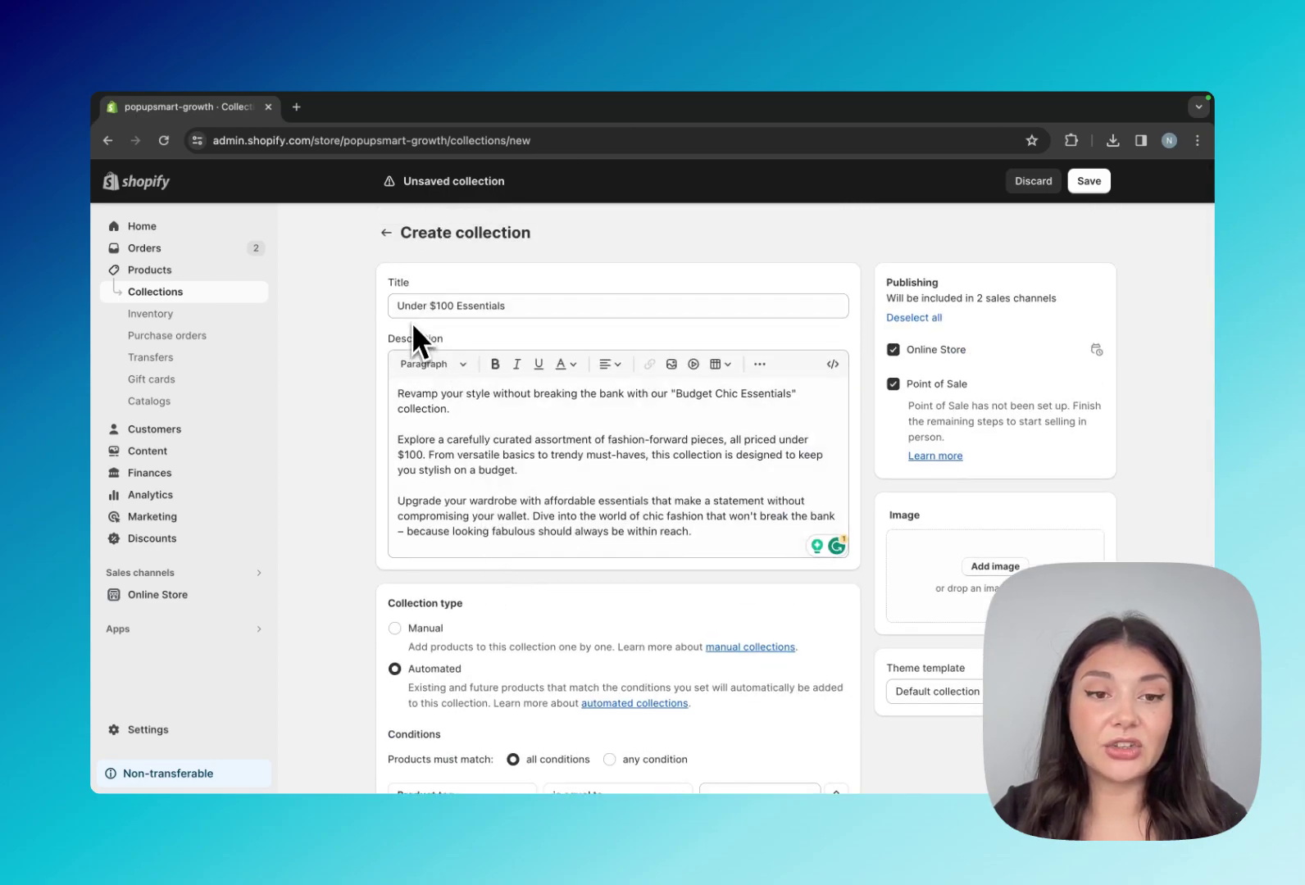
{"action": "scroll", "coordinate": [437, 328], "scroll_direction": "down", "scroll_amount": 4}
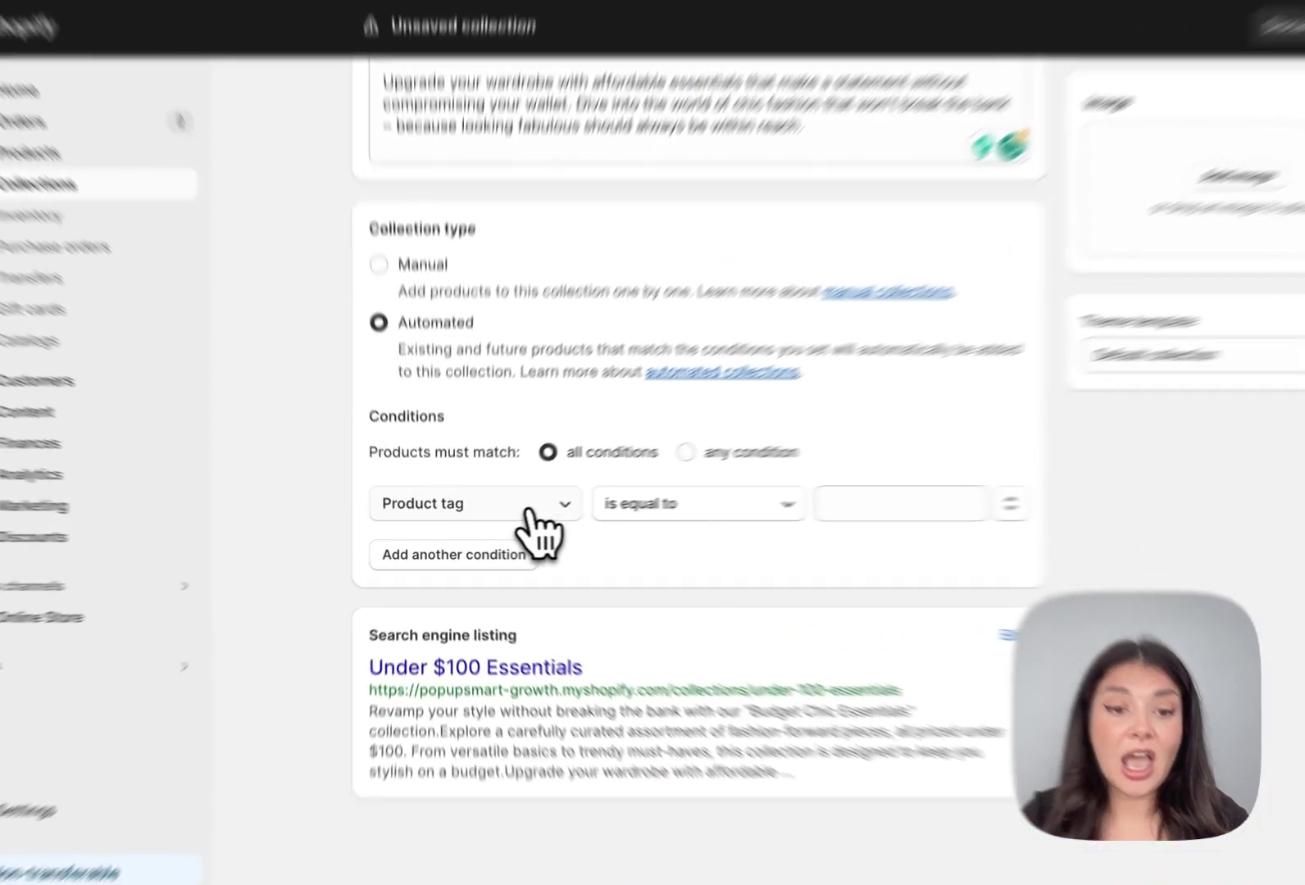
{"action": "left_click", "coordinate": [529, 510]}
{"action": "left_click", "coordinate": [480, 313]}
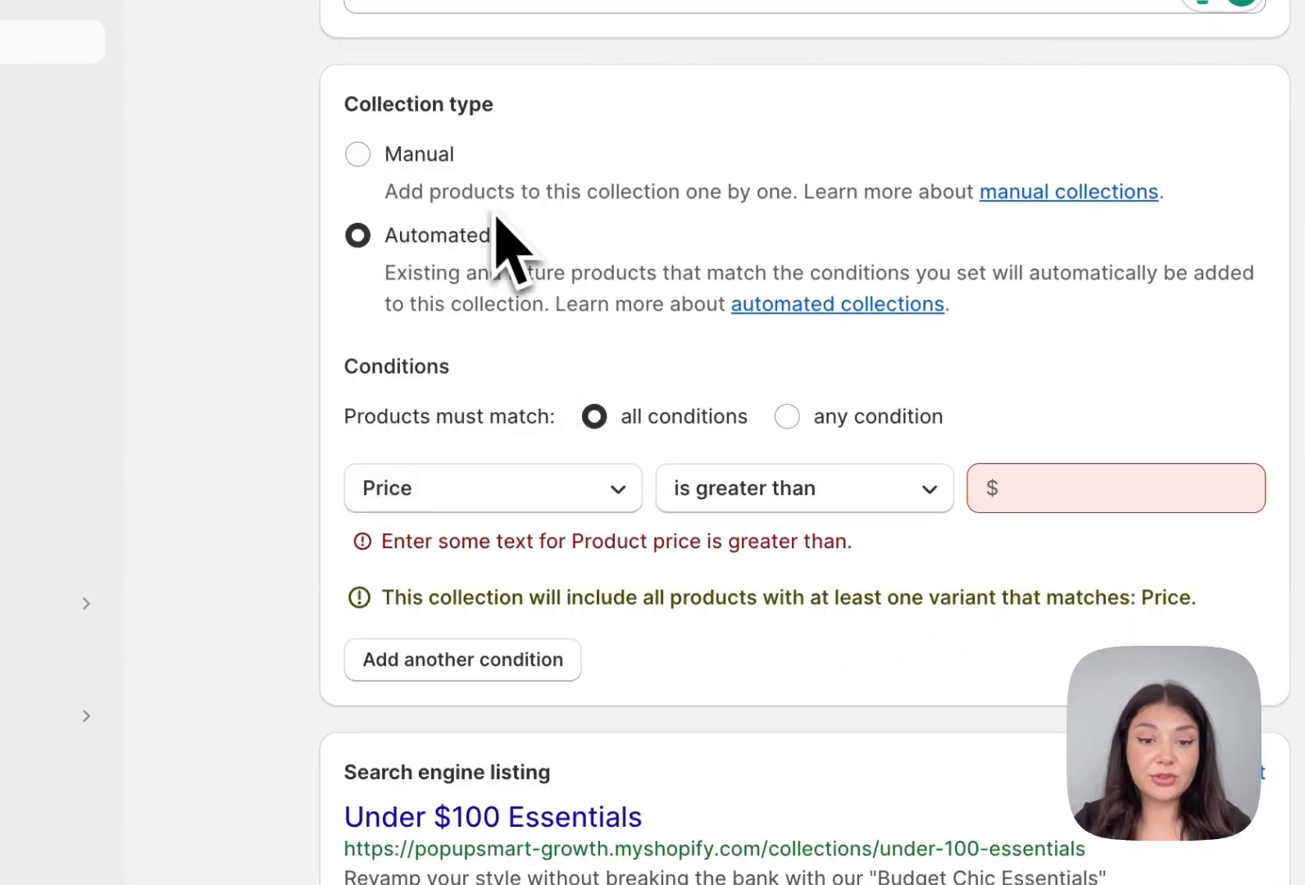
{"action": "left_click", "coordinate": [799, 492]}
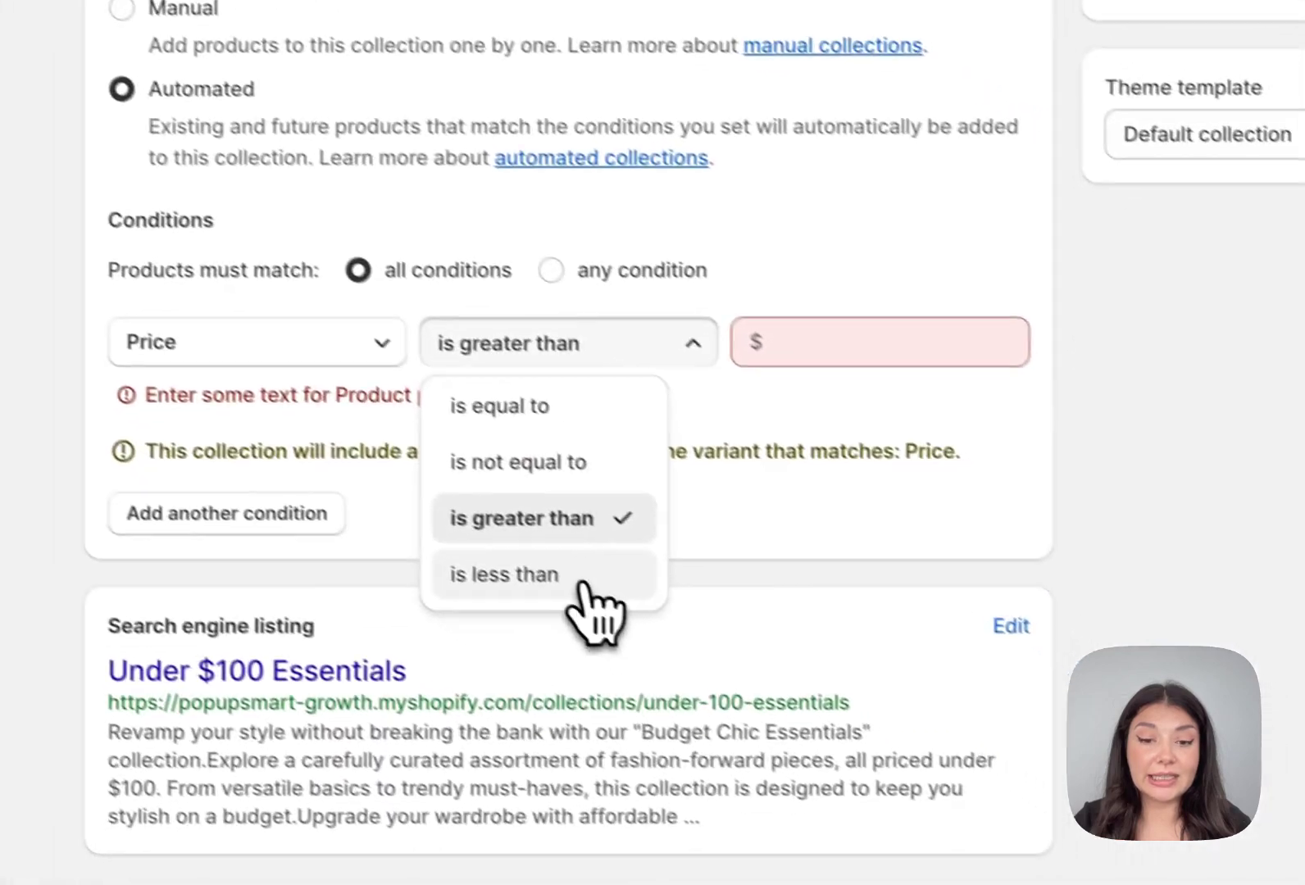
{"action": "left_click", "coordinate": [582, 584]}
{"action": "left_click", "coordinate": [793, 354]}
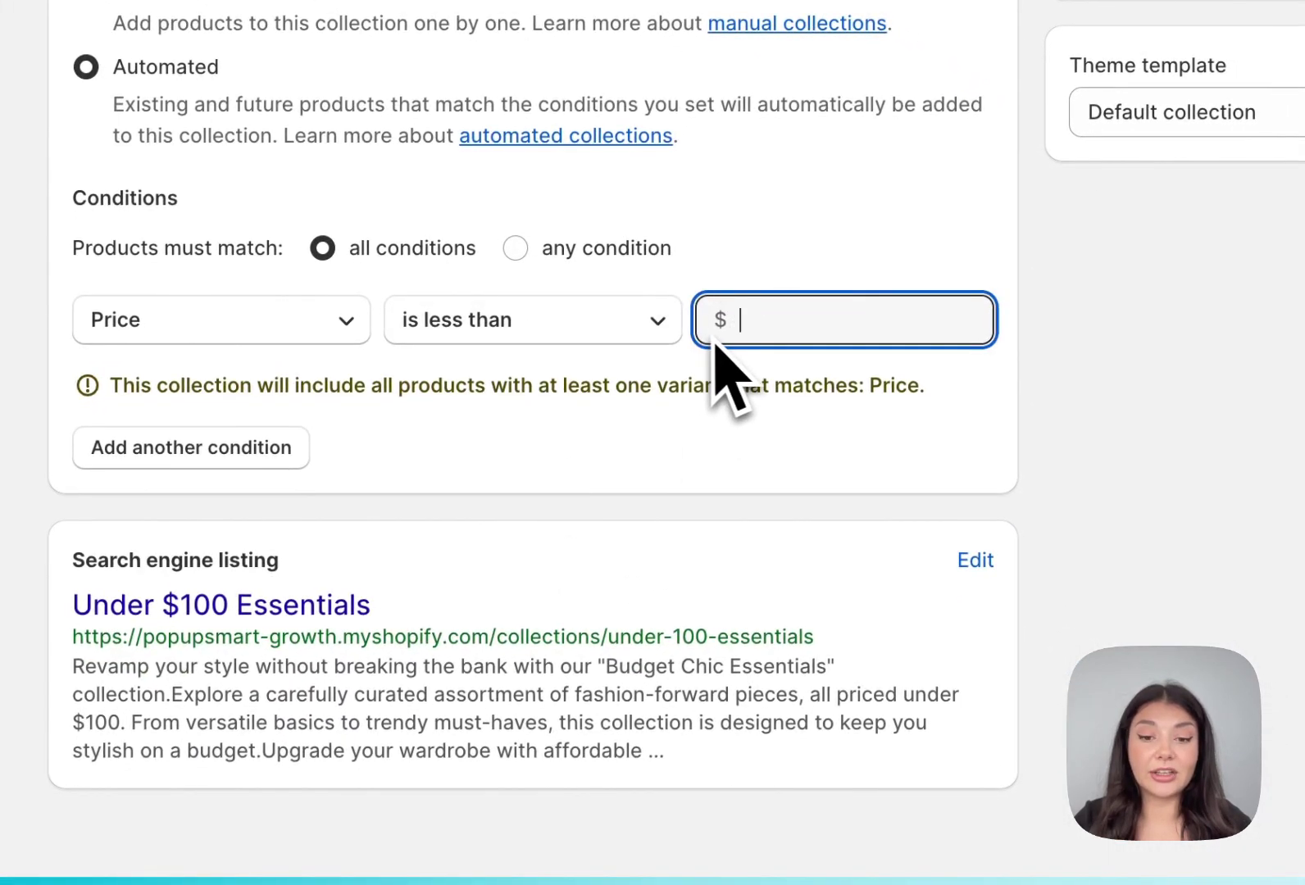
{"action": "type", "text": "100"}
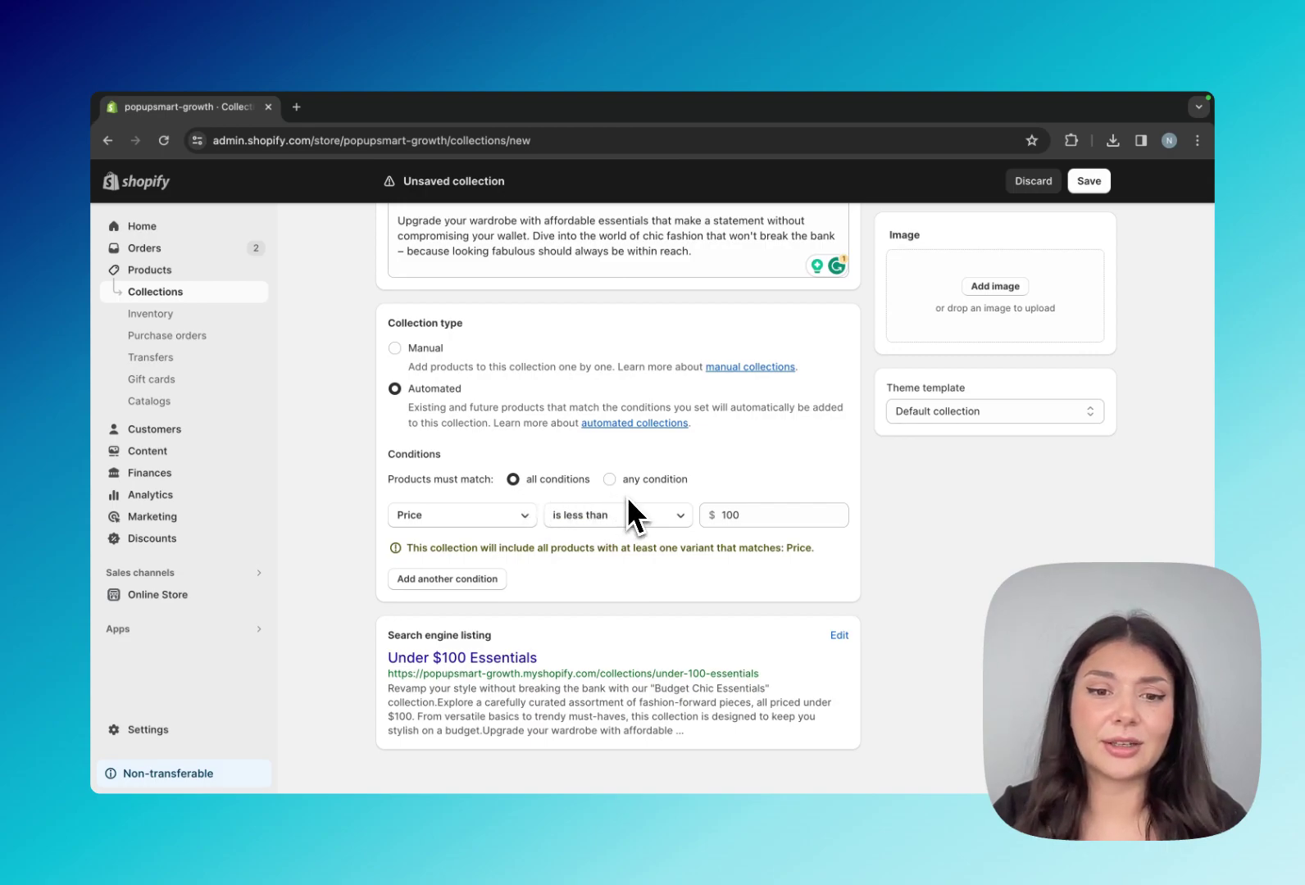
Scroll up and down through the Under $100 Essentials collection form to review it
{"action": "scroll", "coordinate": [627, 495], "scroll_direction": "up", "scroll_amount": 4}
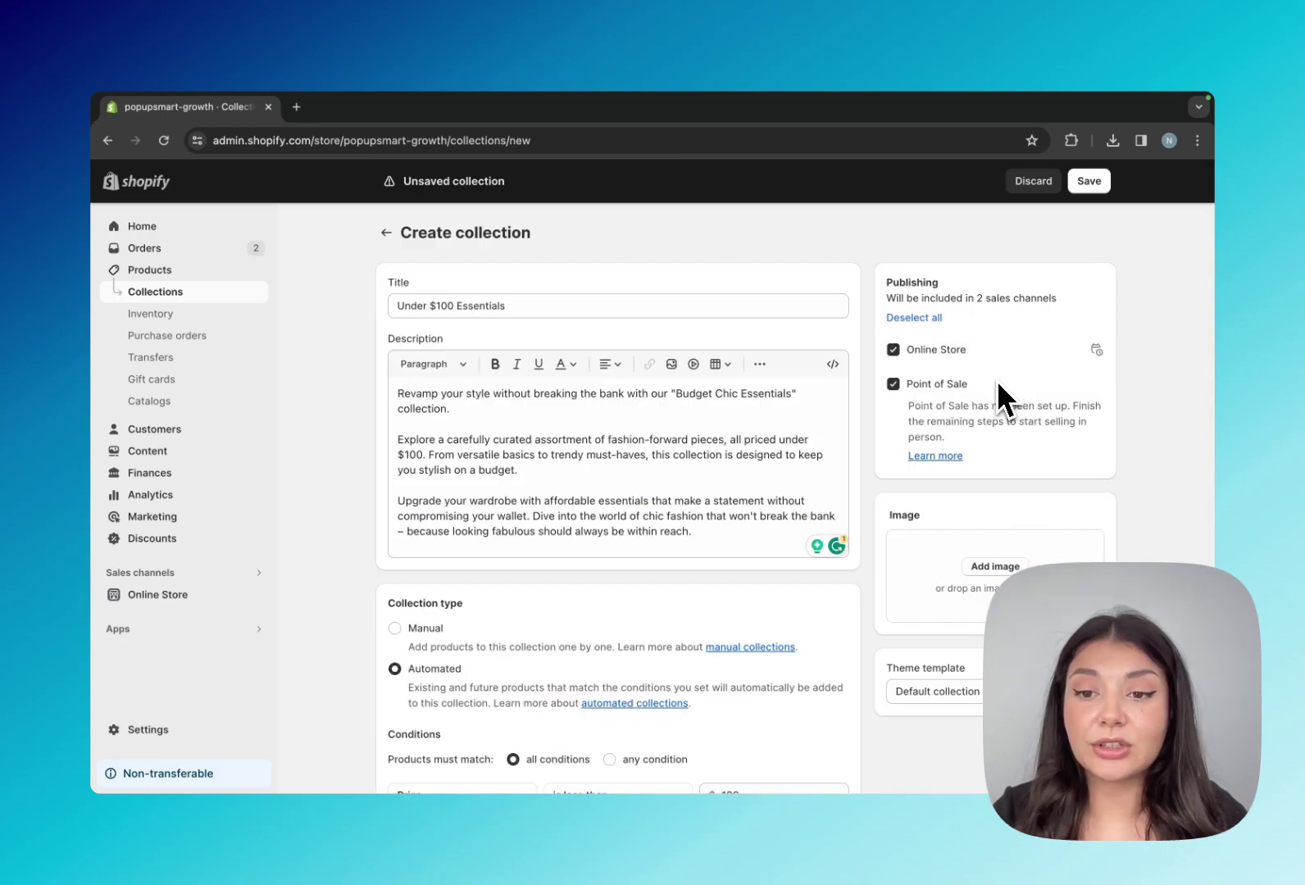
{"action": "scroll", "coordinate": [1004, 402], "scroll_direction": "down", "scroll_amount": 2}
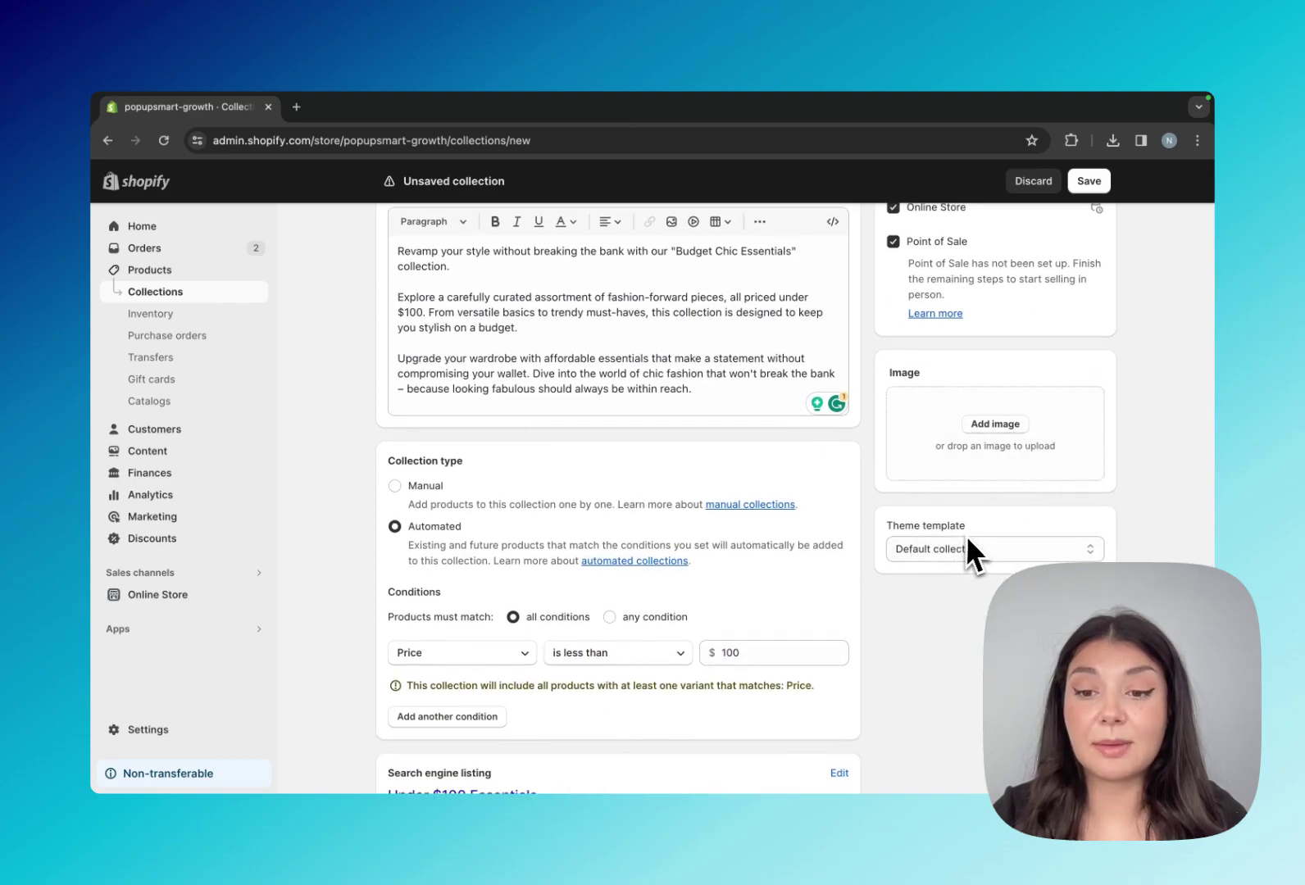
{"action": "scroll", "coordinate": [968, 533], "scroll_direction": "up", "scroll_amount": 2}
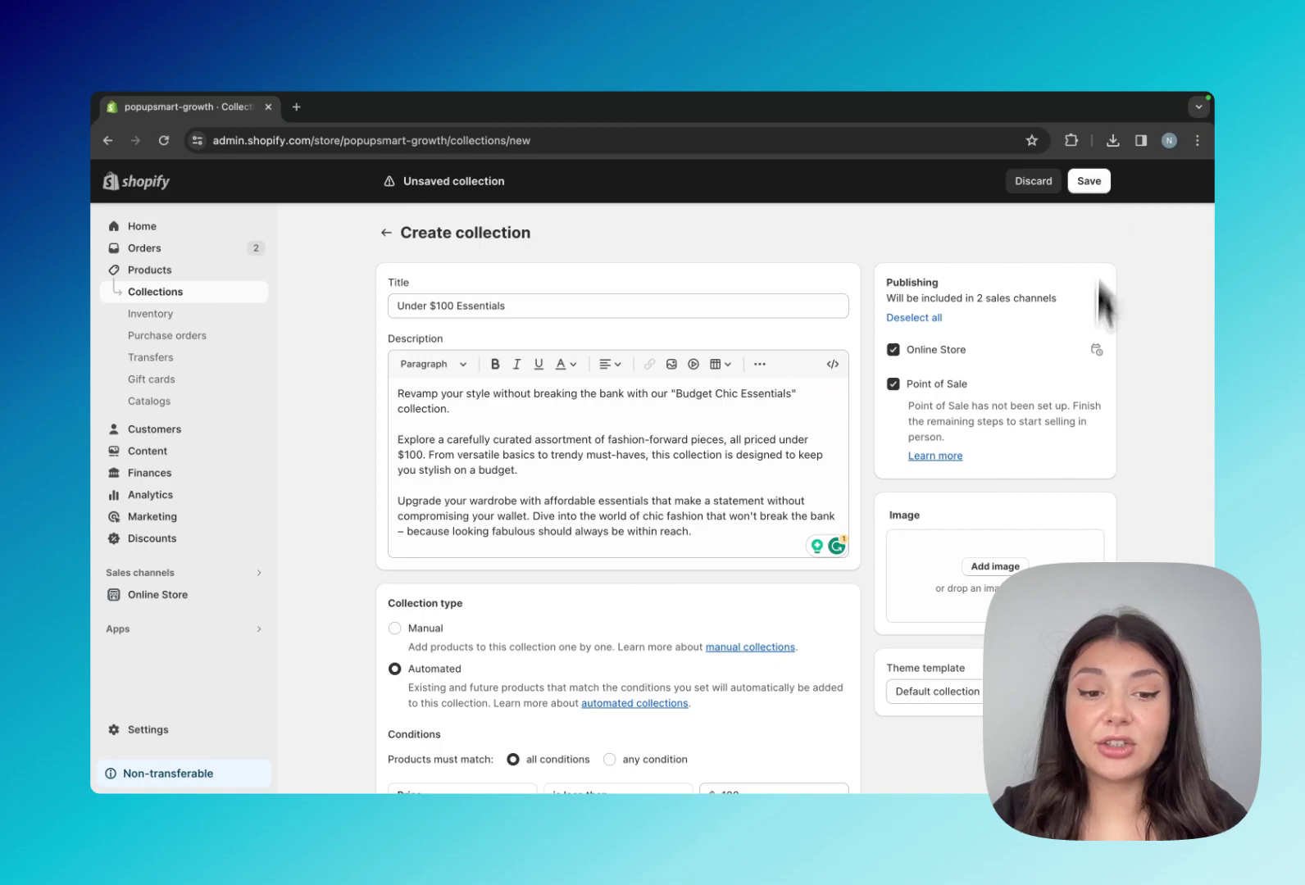
{"action": "scroll", "coordinate": [713, 591], "scroll_direction": "down", "scroll_amount": 3}
{"action": "scroll", "coordinate": [658, 597], "scroll_direction": "up", "scroll_amount": 3}
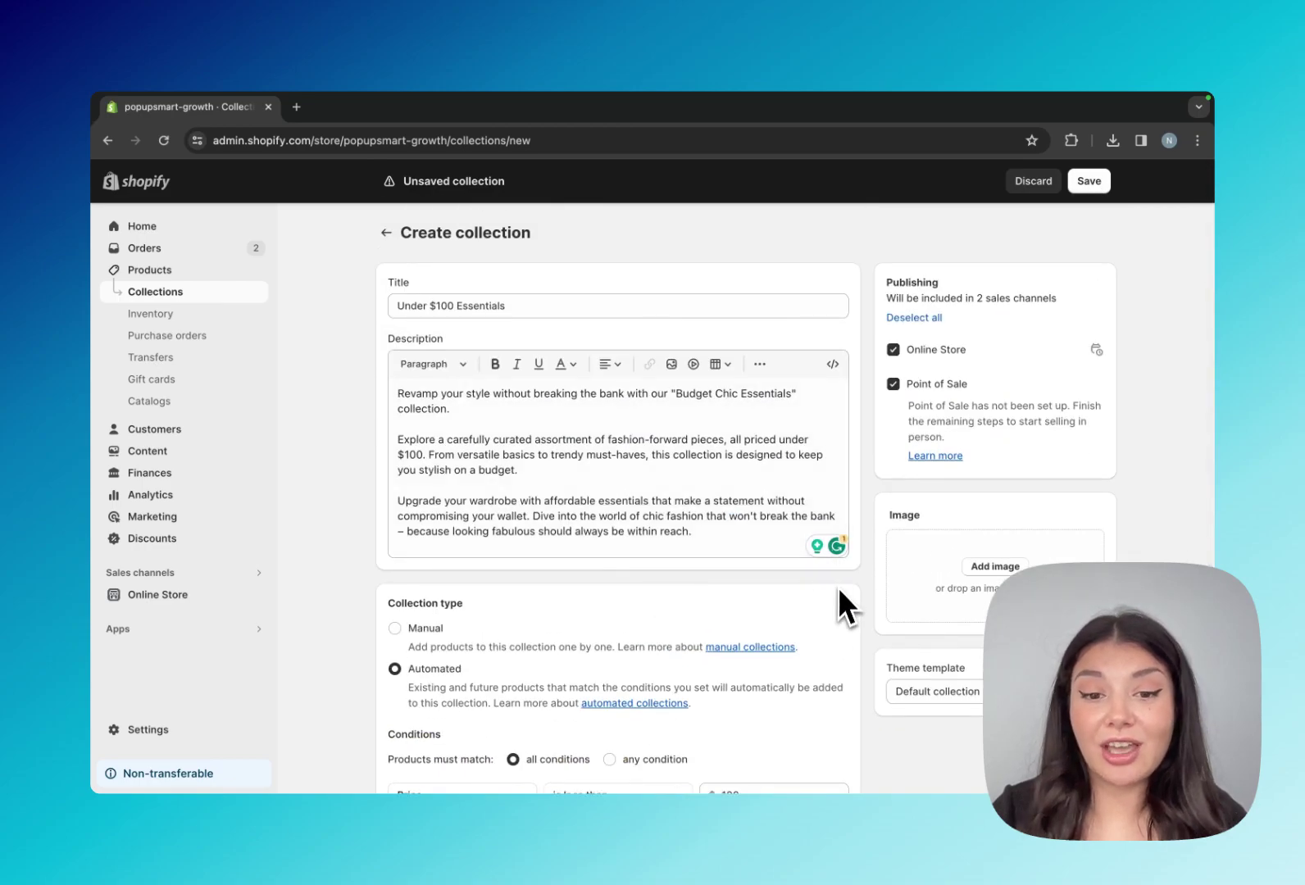
{"action": "scroll", "coordinate": [530, 617], "scroll_direction": "down", "scroll_amount": 1}
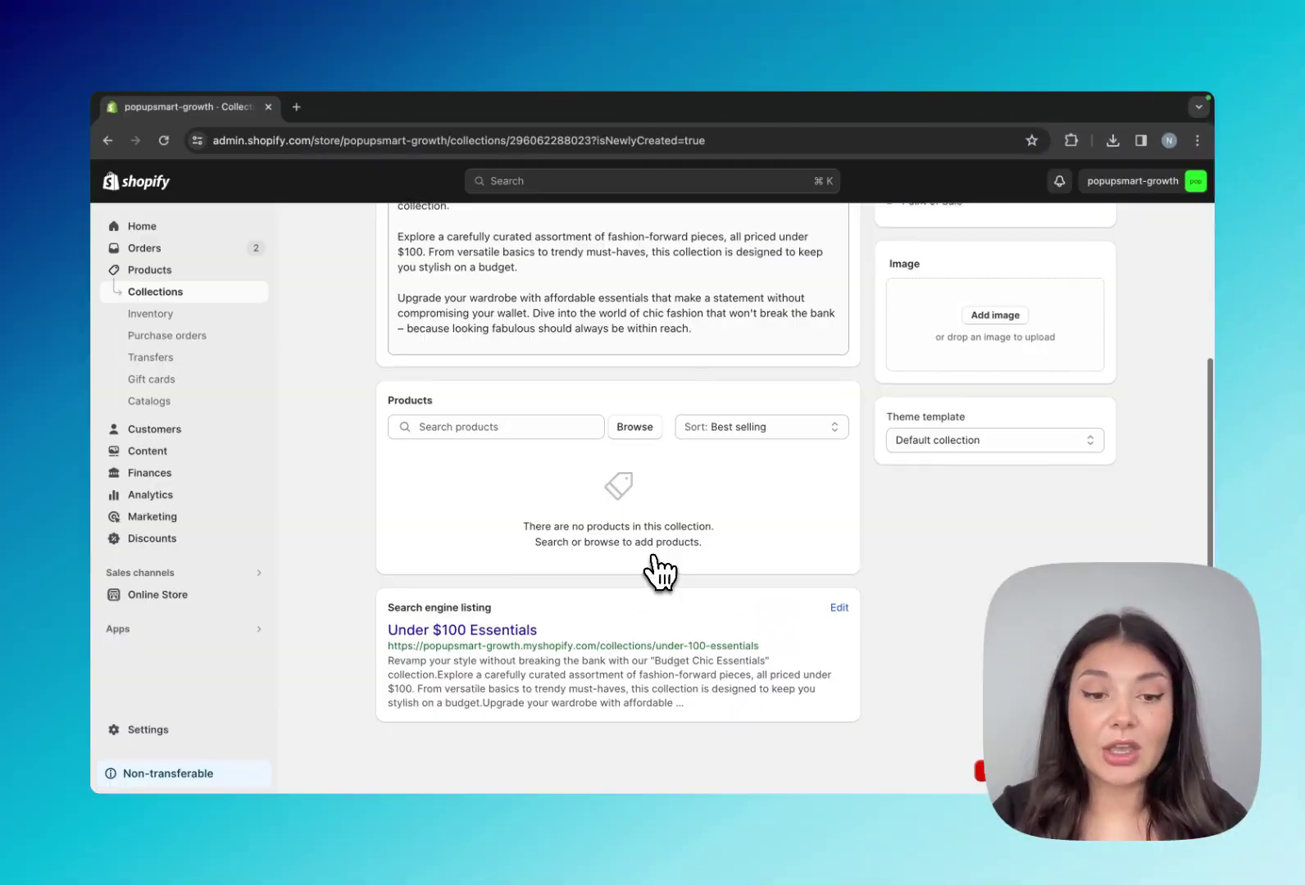
Open the product picker from the collection's Products card
{"action": "scroll", "coordinate": [662, 564], "scroll_direction": "down", "scroll_amount": 3}
{"action": "scroll", "coordinate": [660, 551], "scroll_direction": "down", "scroll_amount": 1}
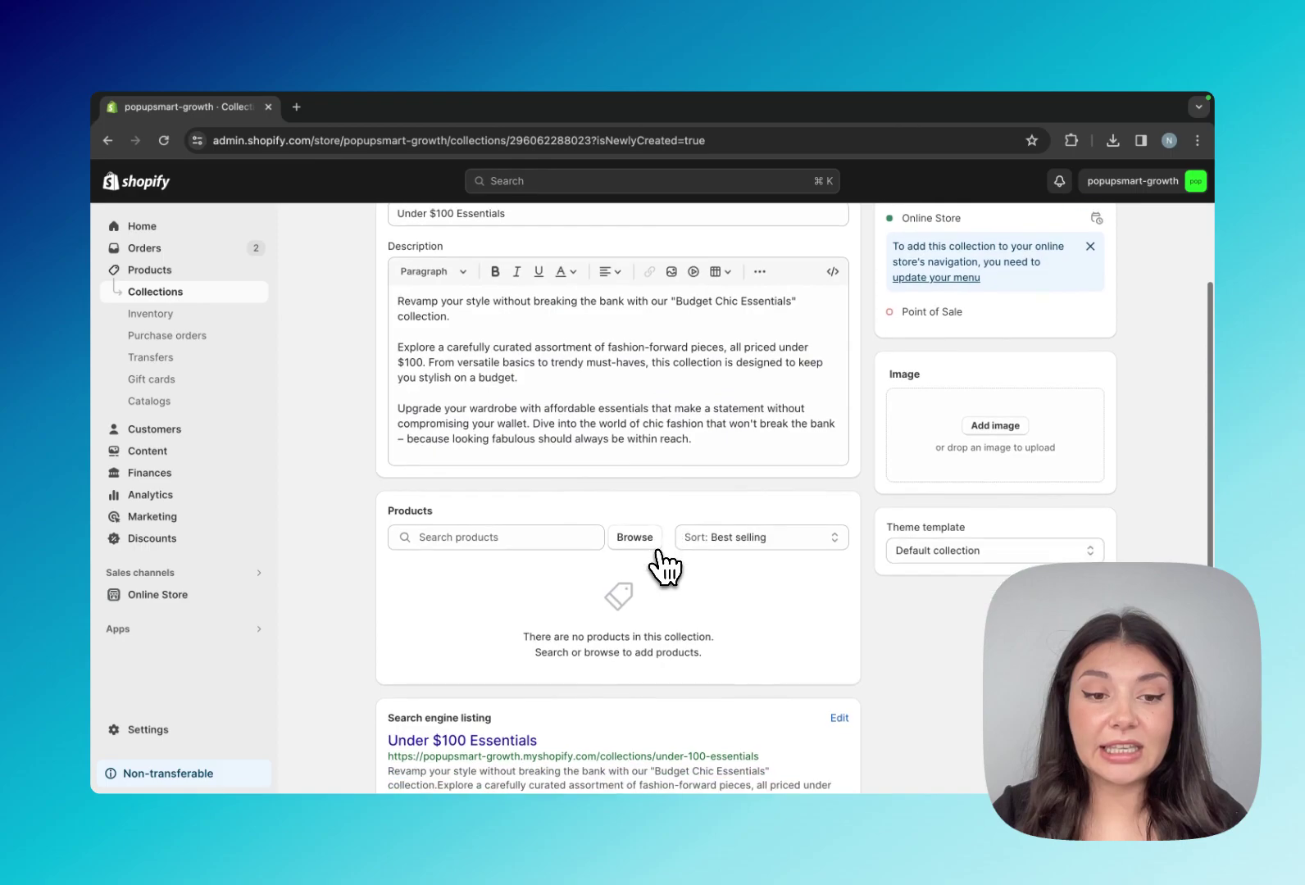
{"action": "left_click", "coordinate": [617, 539]}
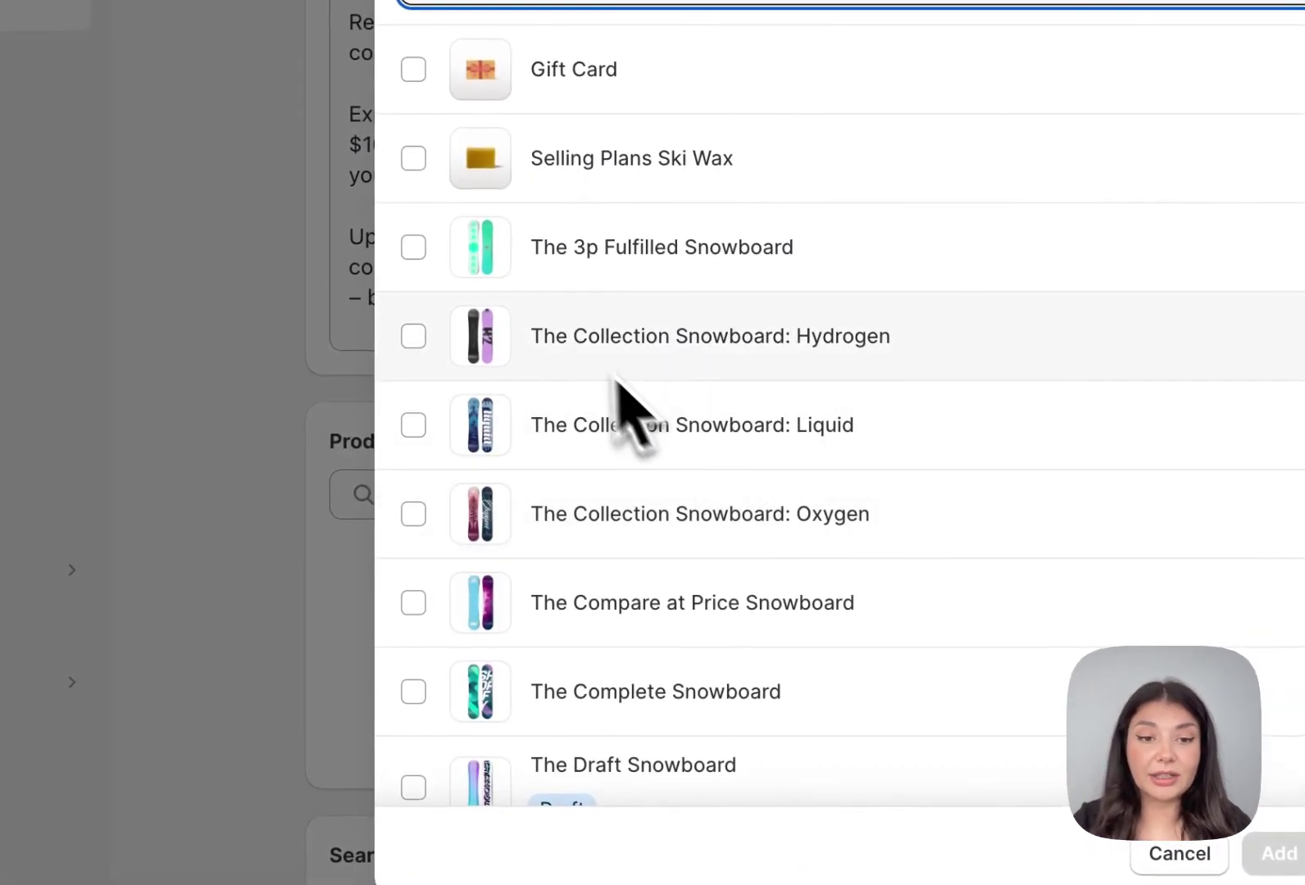
{"action": "scroll", "coordinate": [838, 525], "scroll_direction": "down", "scroll_amount": 8}
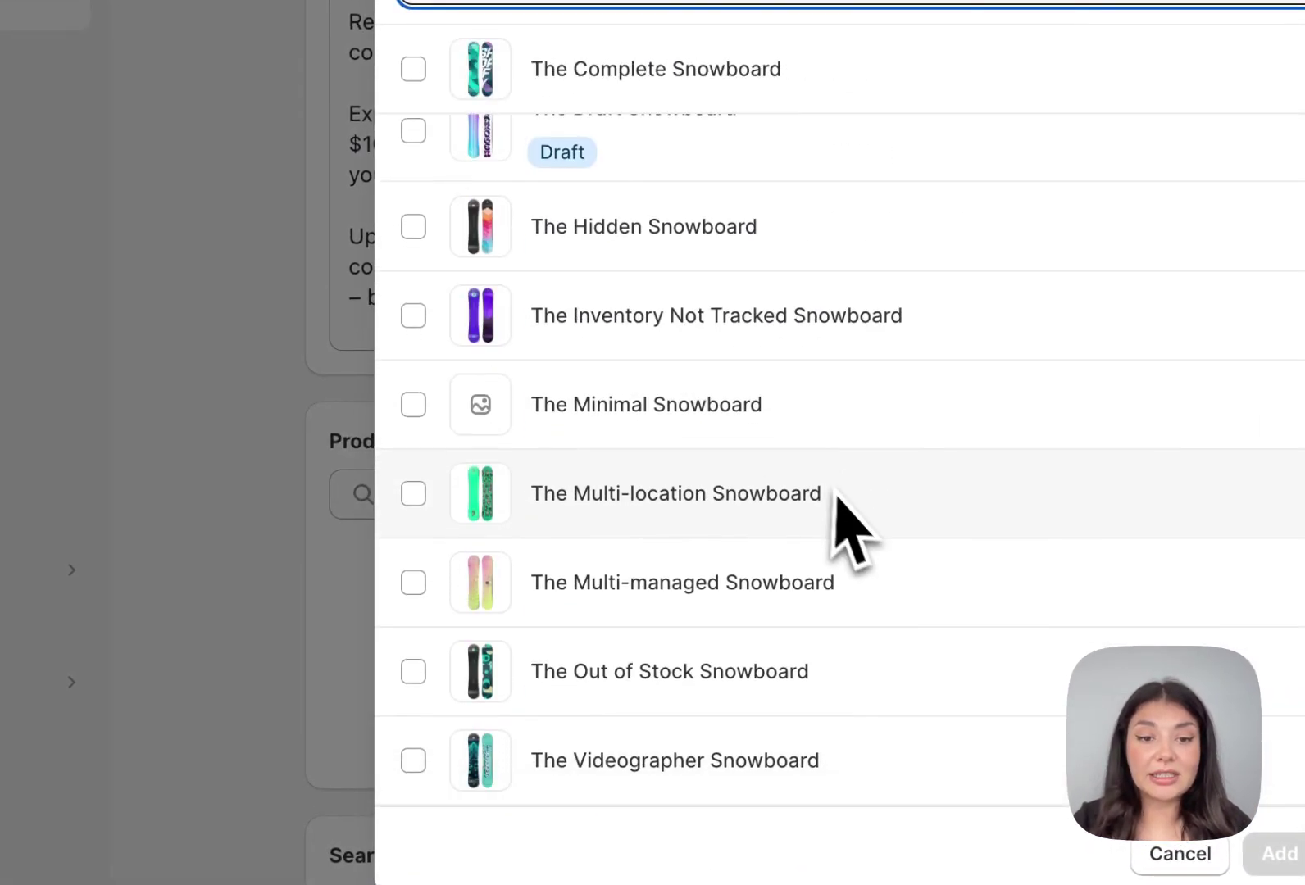
{"action": "scroll", "coordinate": [847, 512], "scroll_direction": "up", "scroll_amount": 7}
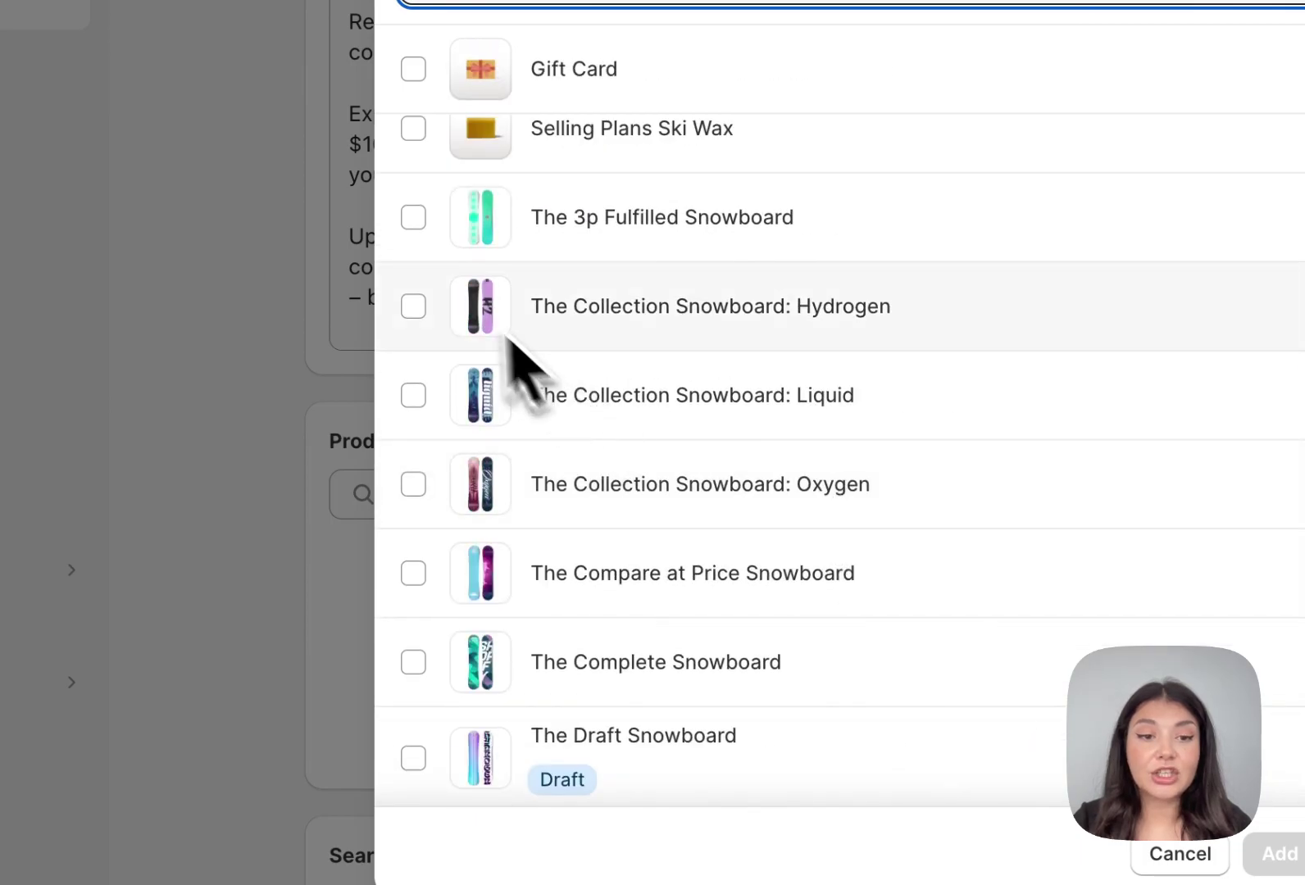
Add the 3p Fulfilled, Collection Liquid, Complete and Inventory Not Tracked snowboards
{"action": "left_click", "coordinate": [414, 218]}
{"action": "left_click", "coordinate": [414, 394]}
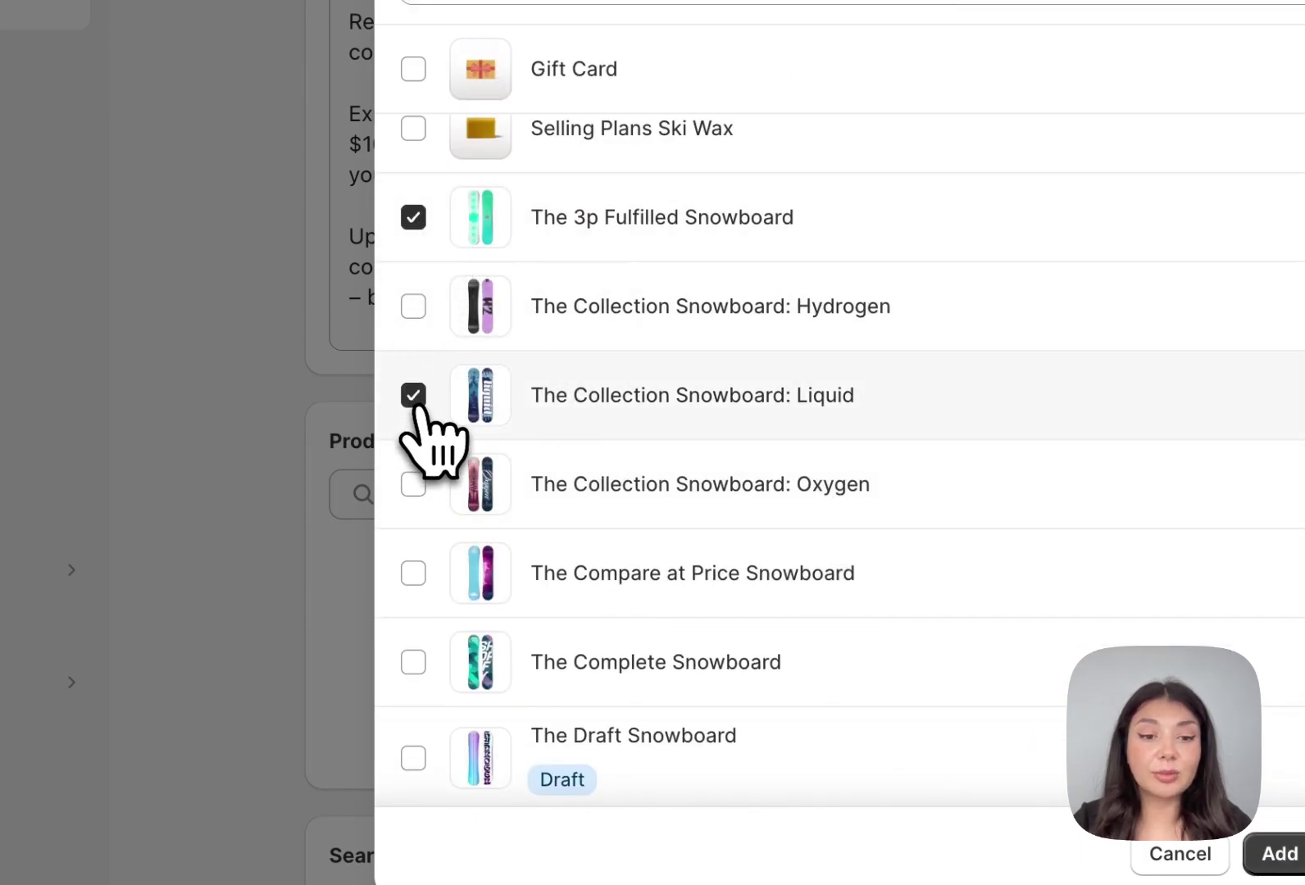
{"action": "scroll", "coordinate": [467, 459], "scroll_direction": "down", "scroll_amount": 2}
{"action": "left_click", "coordinate": [414, 562]}
{"action": "scroll", "coordinate": [500, 598], "scroll_direction": "down", "scroll_amount": 4}
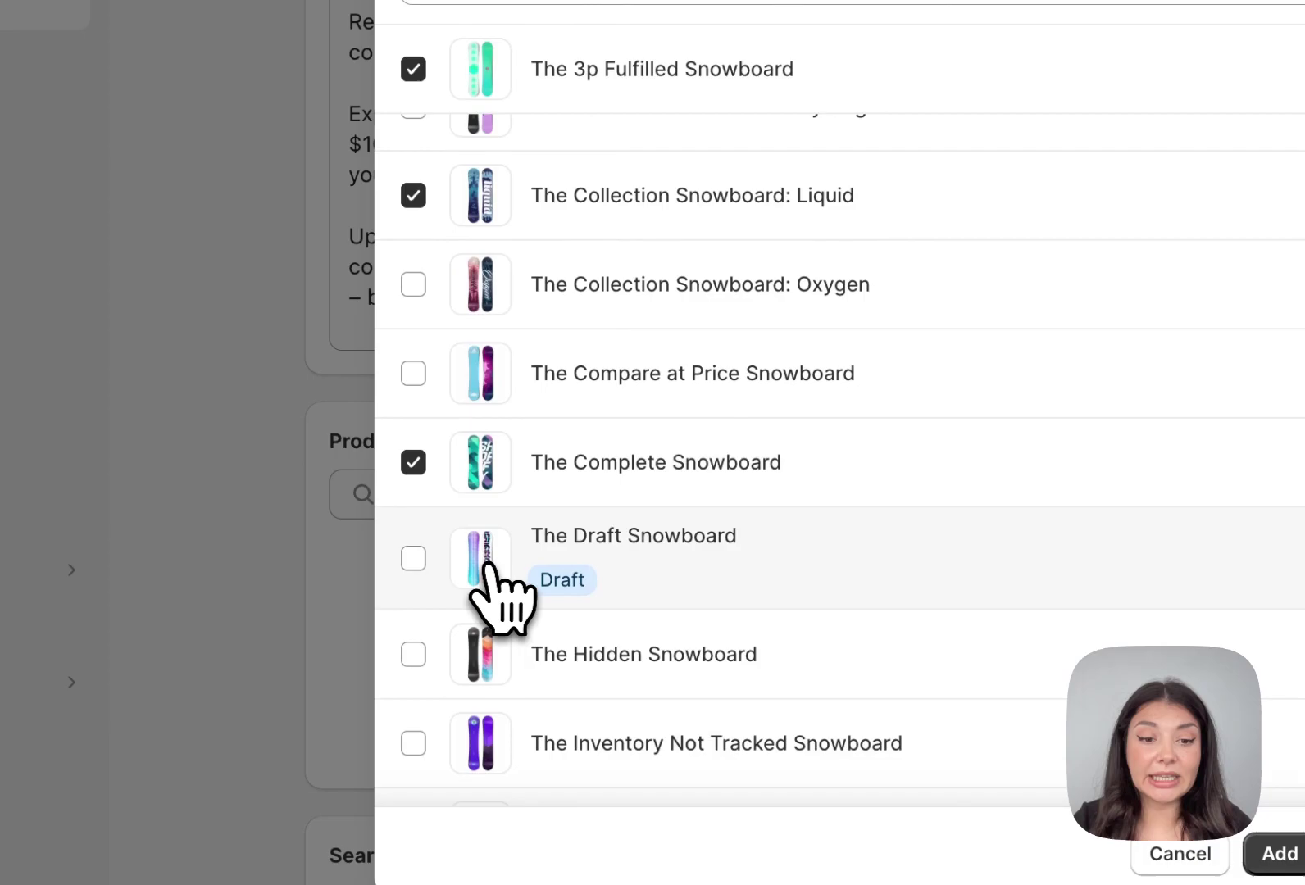
{"action": "left_click", "coordinate": [413, 651]}
{"action": "scroll", "coordinate": [574, 631], "scroll_direction": "down", "scroll_amount": 1}
{"action": "left_click", "coordinate": [1278, 854]}
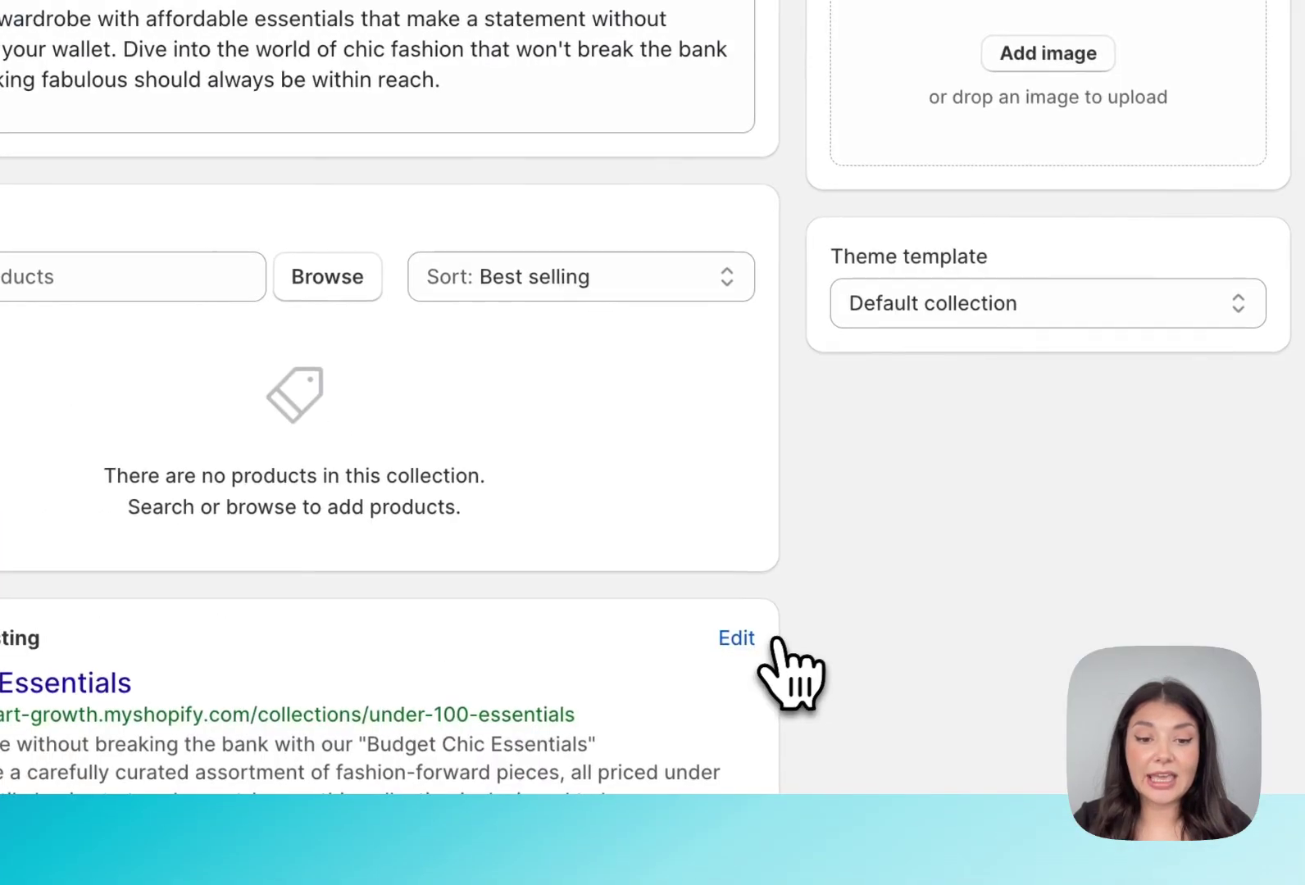
{"action": "scroll", "coordinate": [772, 501], "scroll_direction": "down", "scroll_amount": 2}
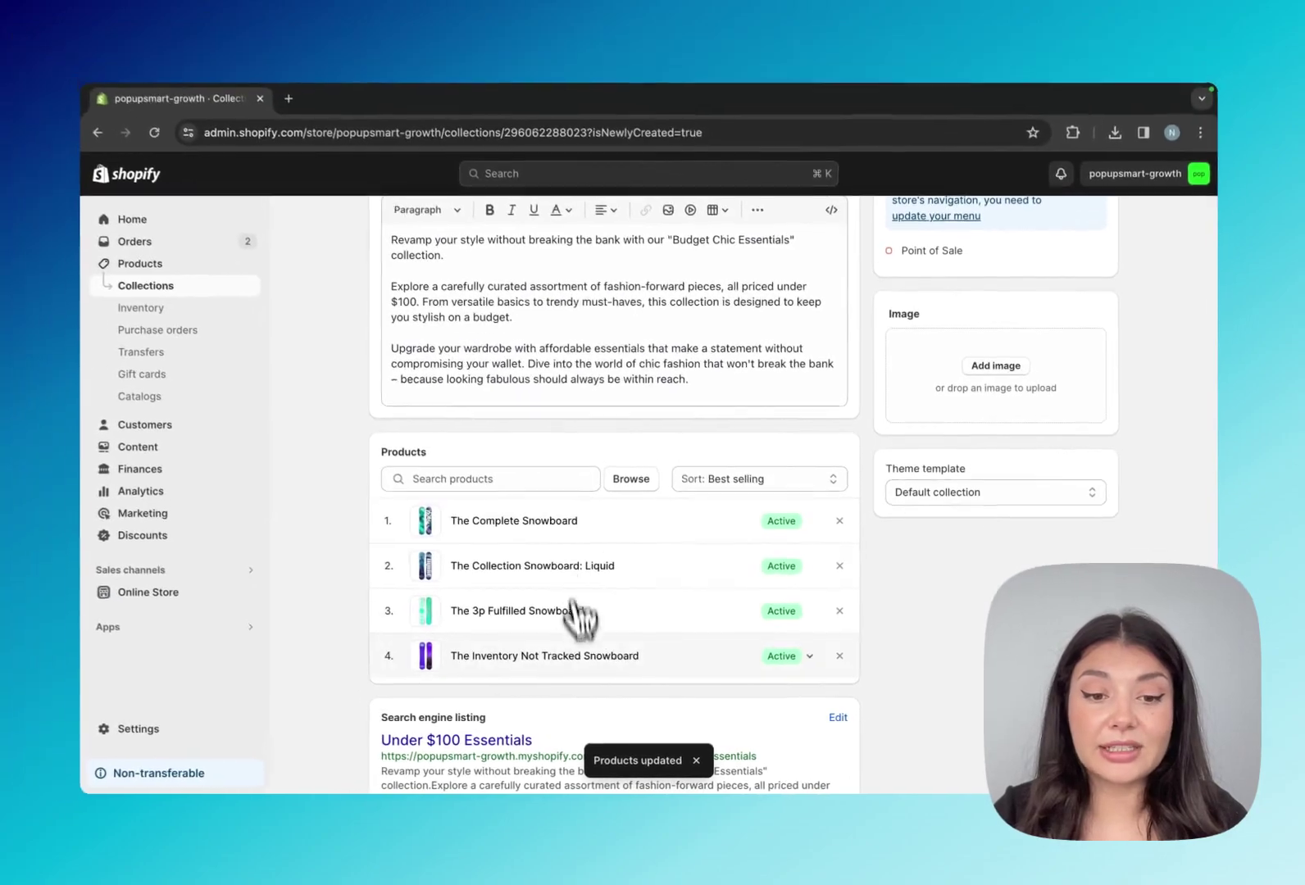
{"action": "scroll", "coordinate": [801, 568], "scroll_direction": "up", "scroll_amount": 3}
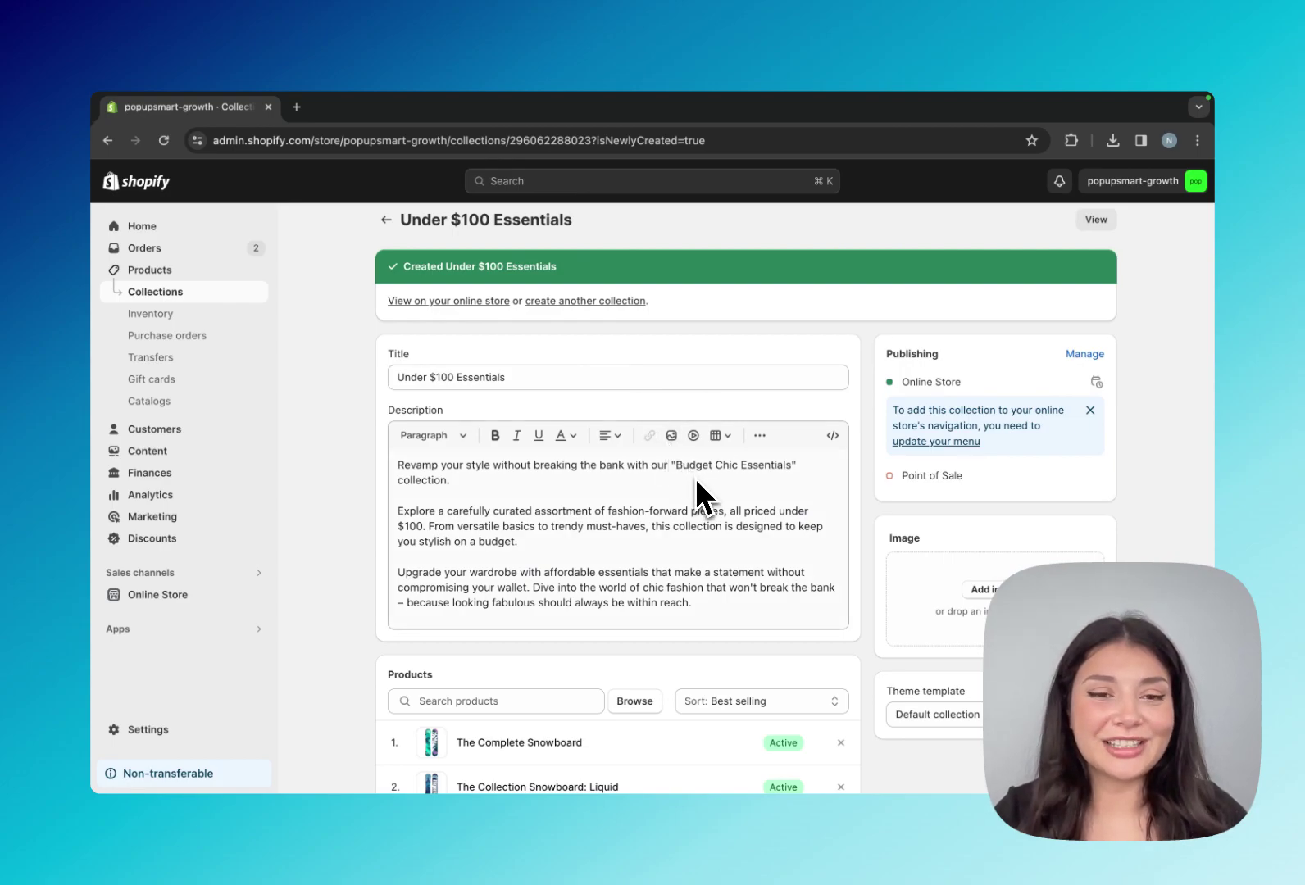
{"action": "scroll", "coordinate": [707, 504], "scroll_direction": "up", "scroll_amount": 1}
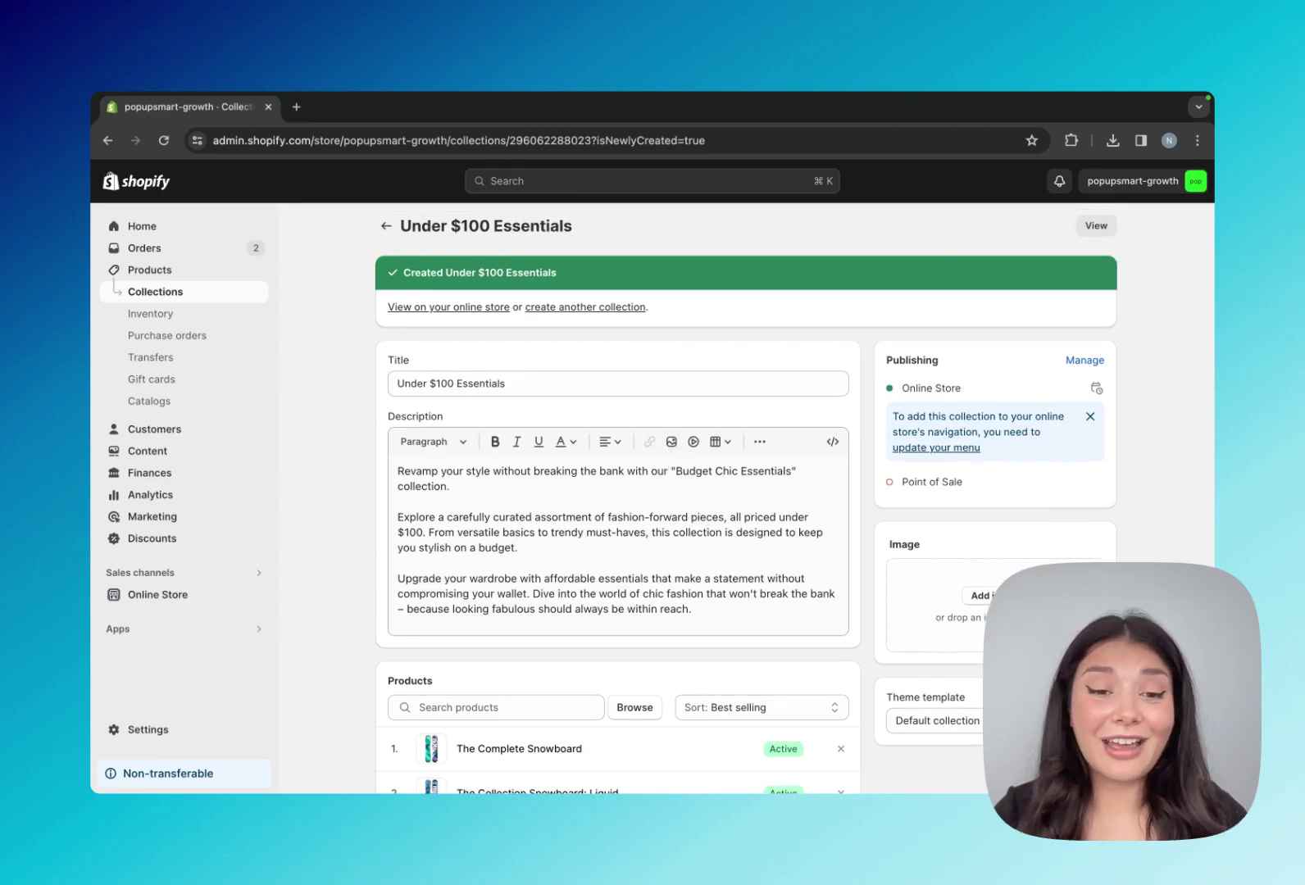